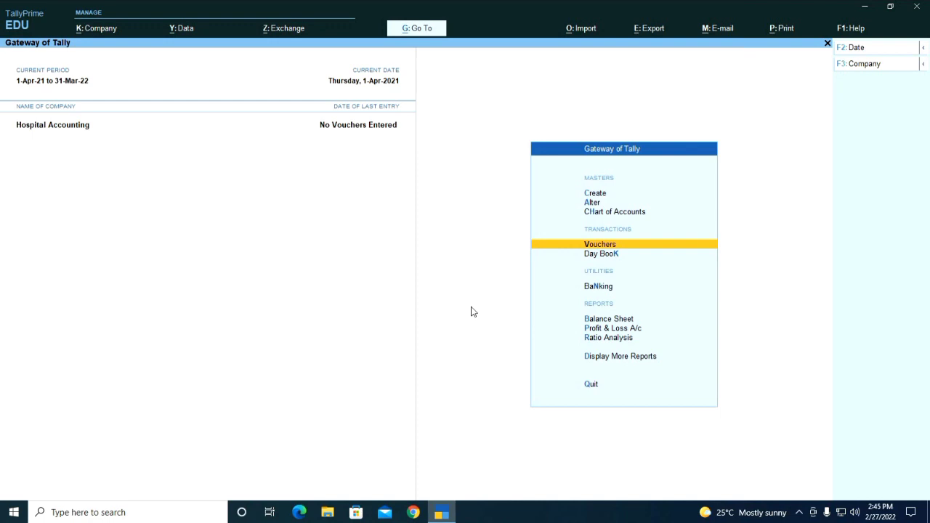
- Start a Receipt voucher with Cash as the account
{"action": "key", "text": "Return"}
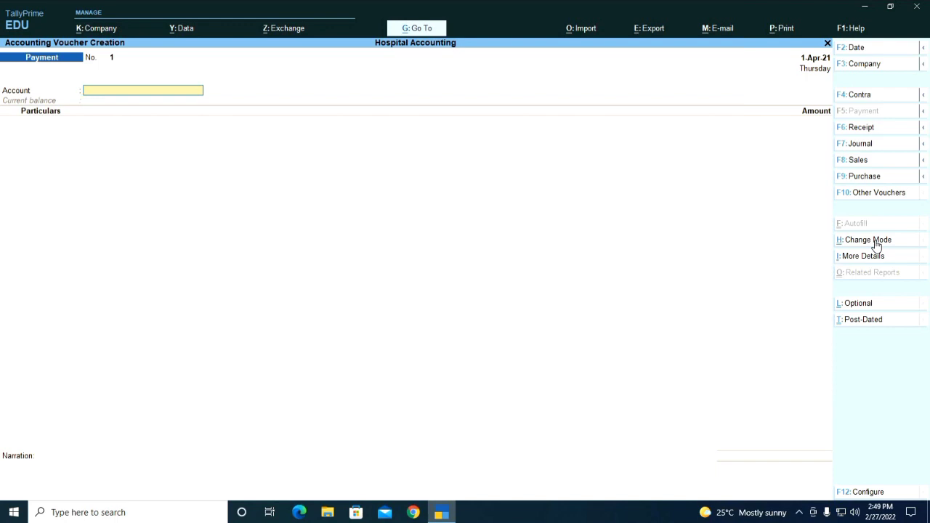
{"action": "left_click", "coordinate": [860, 129]}
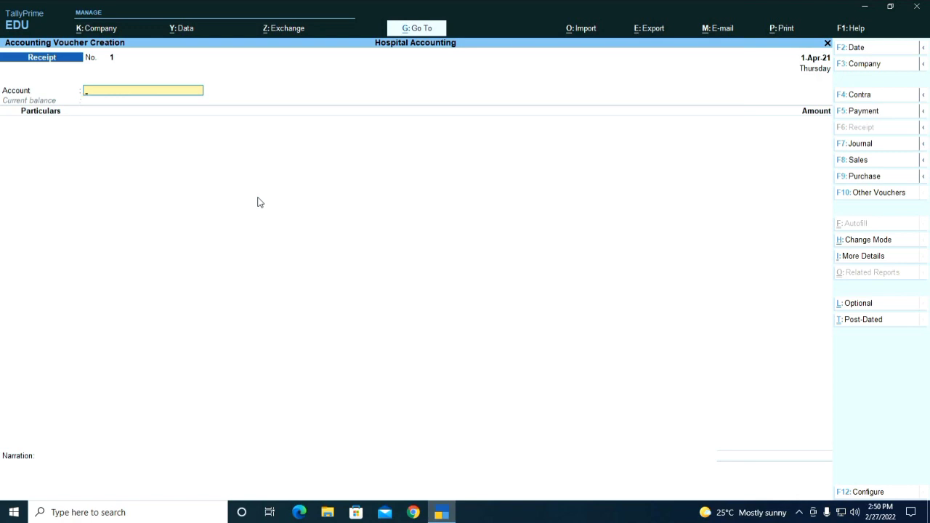
{"action": "type", "text": "Cash"}
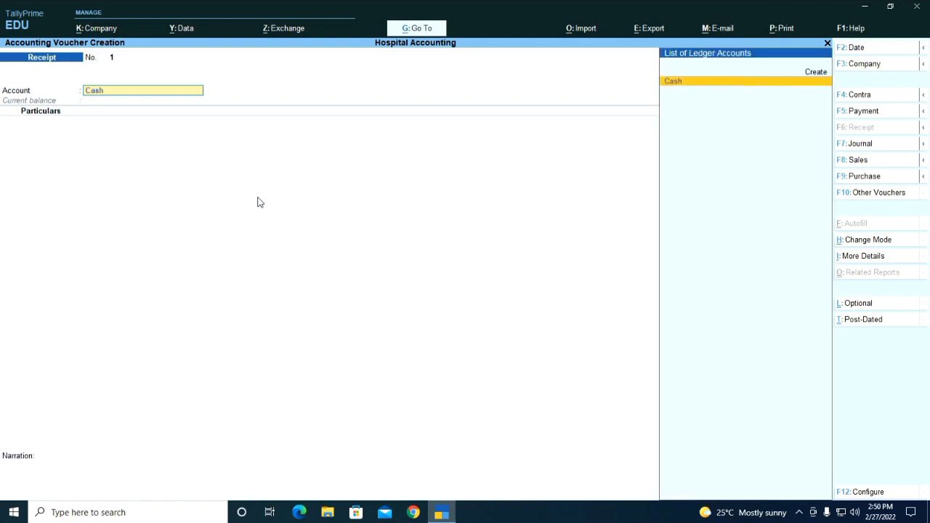
{"action": "key", "text": "Return"}
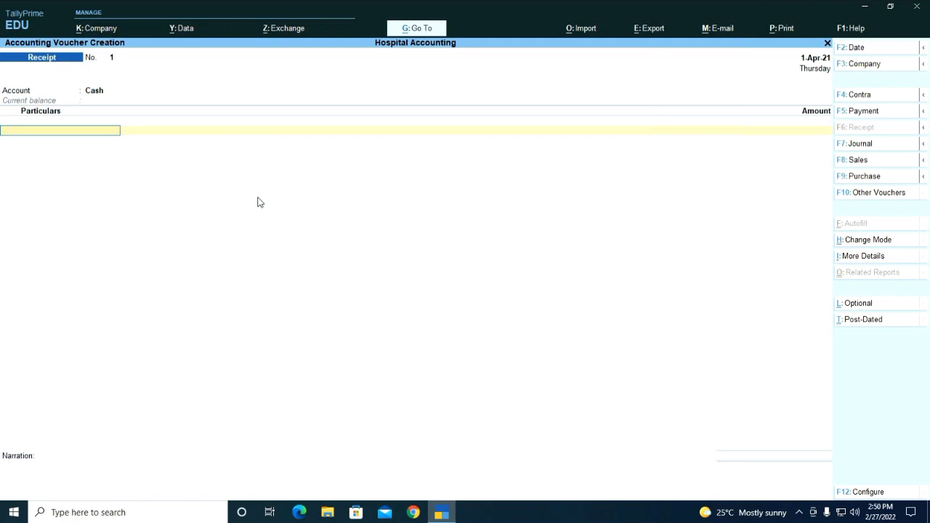
- Create a Consultation Charges ledger under the Income (Indirect) group from within the receipt's particulars
{"action": "key", "text": "alt+c"}
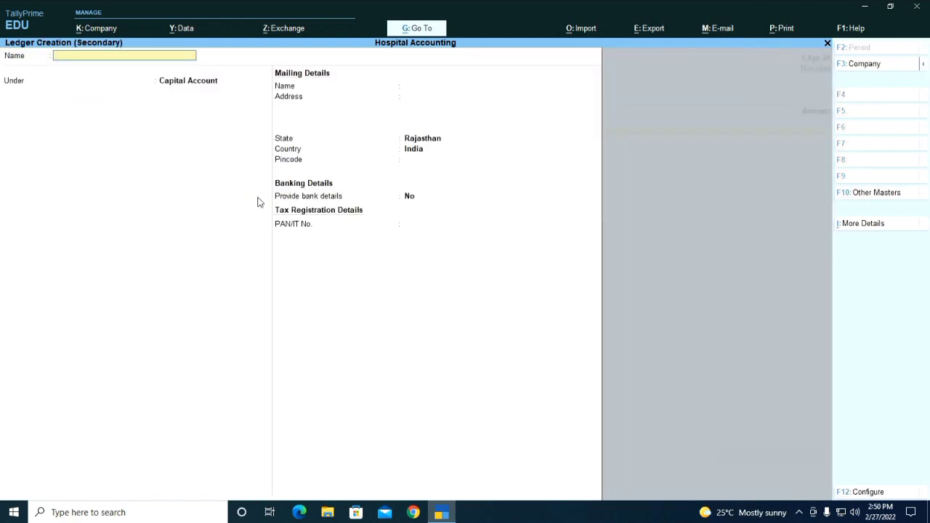
{"action": "type", "text": "Consultation Charges"}
{"action": "key", "text": "Return"}
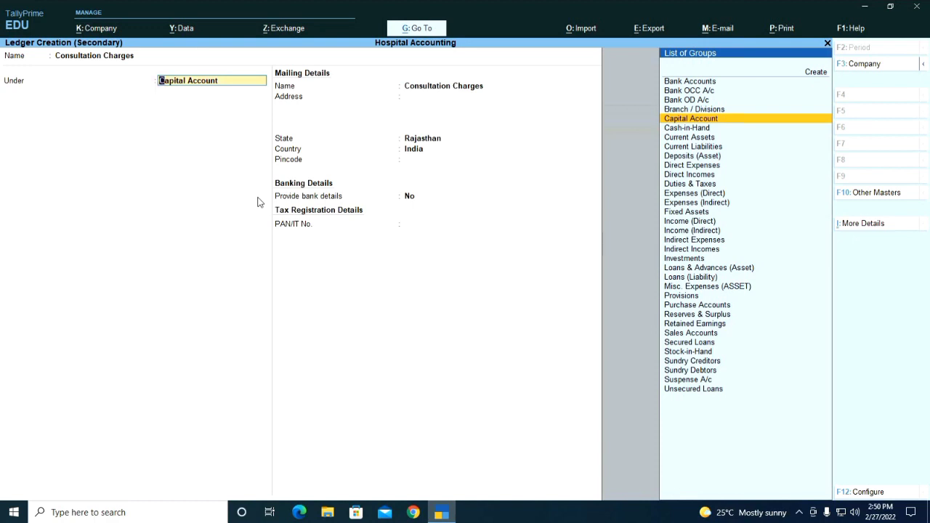
{"action": "type", "text": "Income"}
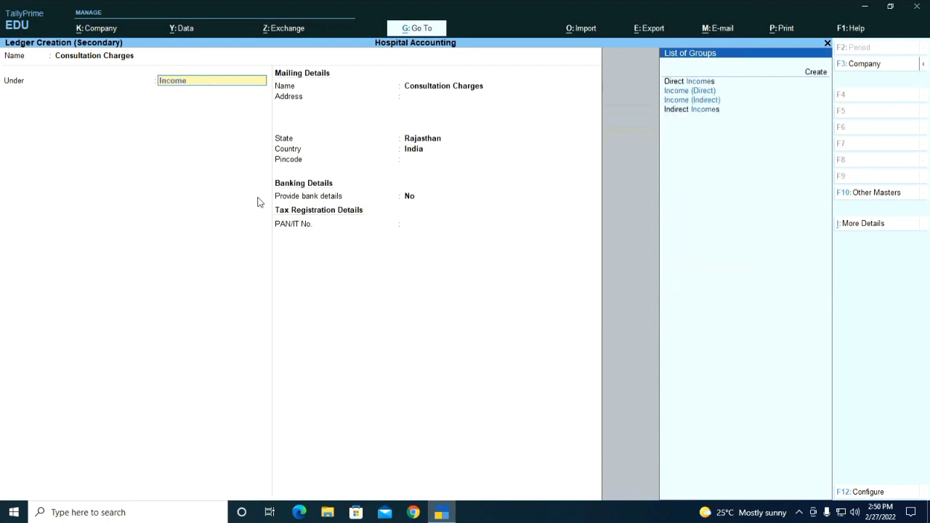
{"action": "key", "text": "Down"}
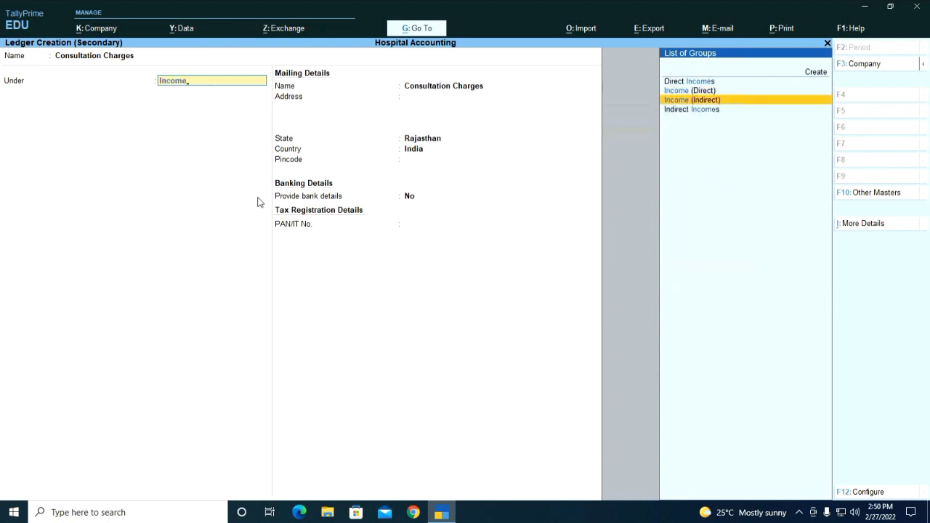
{"action": "key", "text": "Down"}
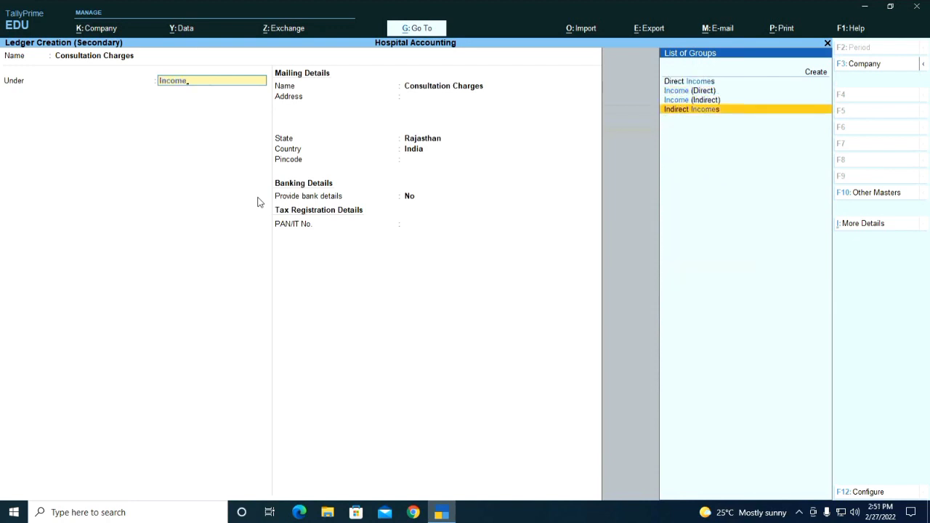
{"action": "key", "text": "Up"}
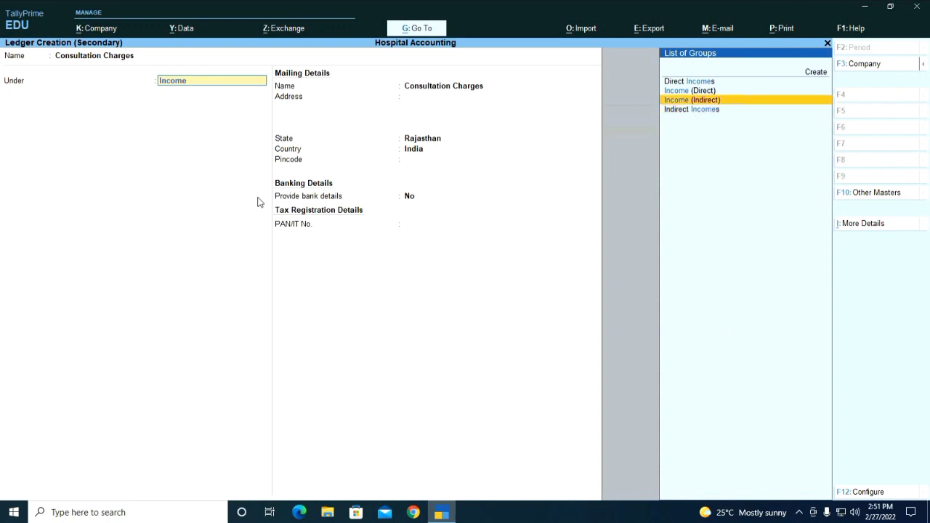
{"action": "key", "text": "Return"}
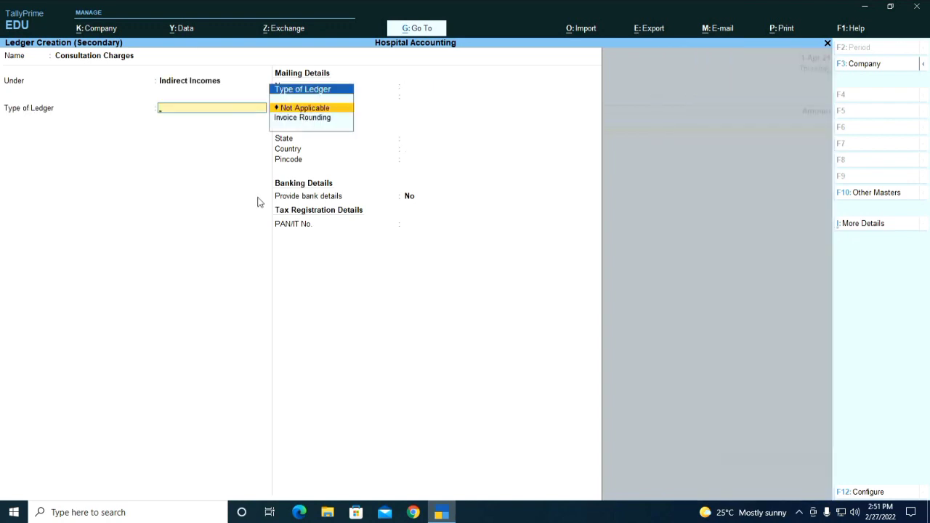
{"action": "key", "text": "ctrl"}
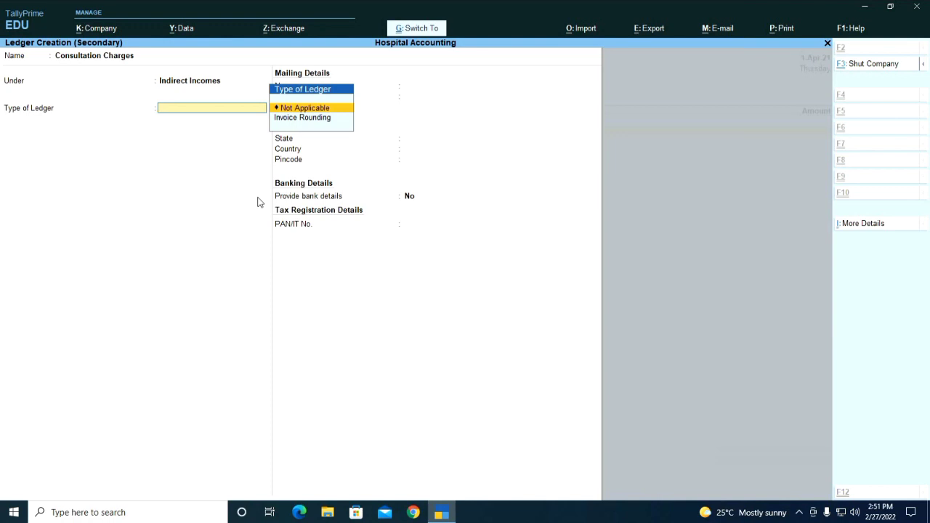
{"action": "key", "text": "ctrl+a"}
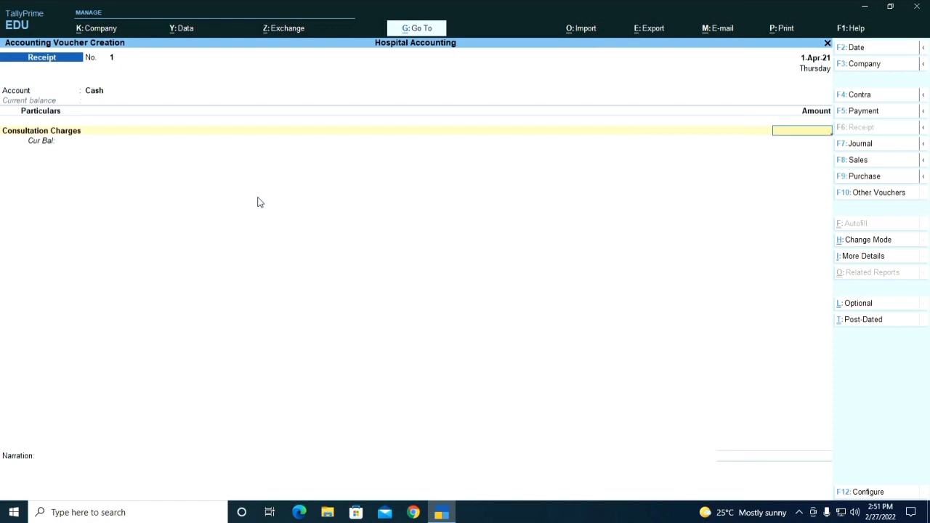
- Enter 500 as the Consultation Charges amount and save the receipt without a narration
{"action": "type", "text": "500"}
{"action": "key", "text": "Return"}
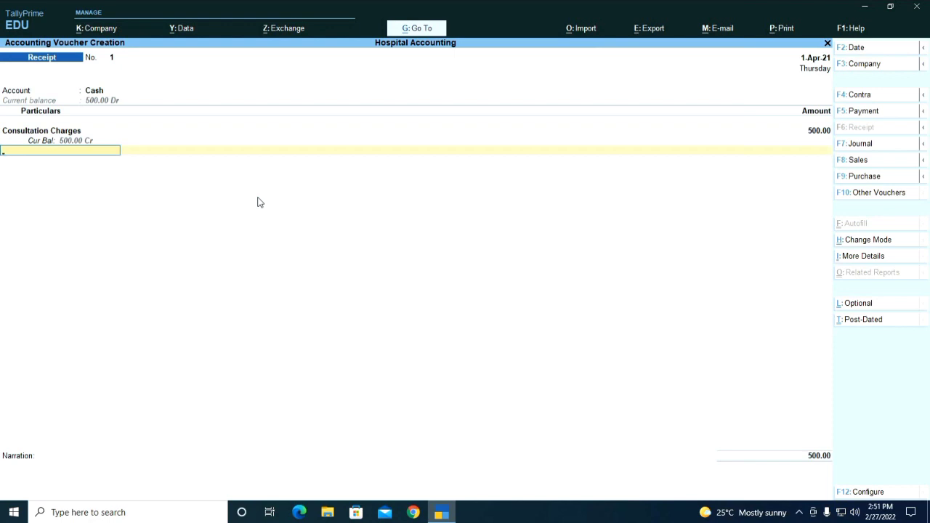
{"action": "key", "text": "Return"}
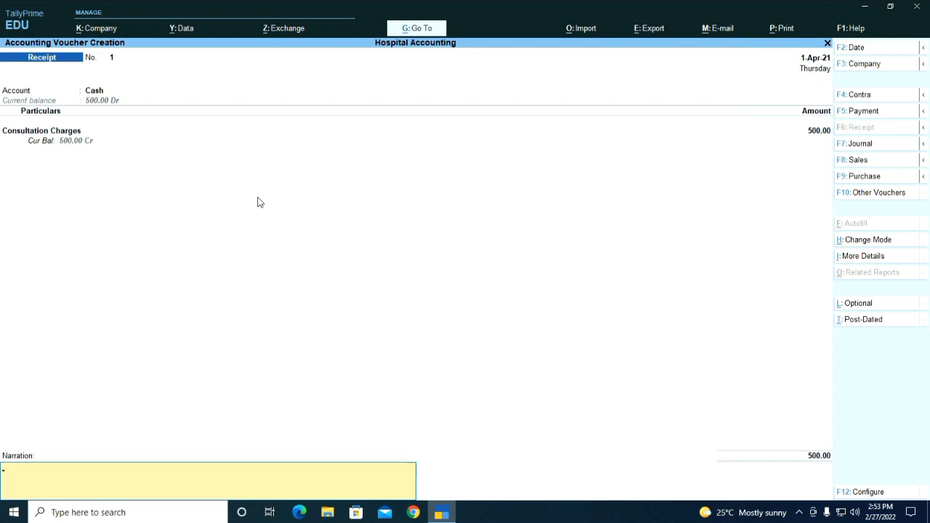
{"action": "key", "text": "Return"}
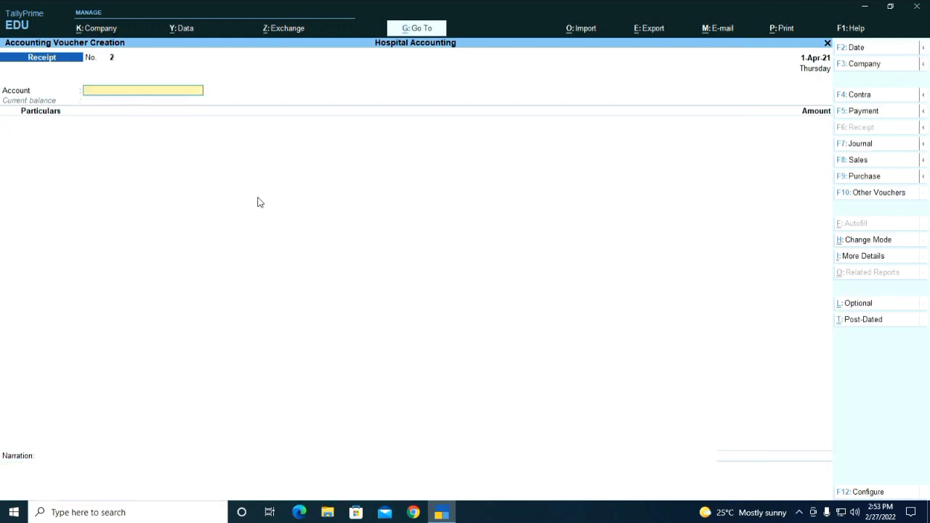
- In the second receipt, choose Cash as the account and enter Consultation Charges of 25,000
{"action": "type", "text": "Cas"}
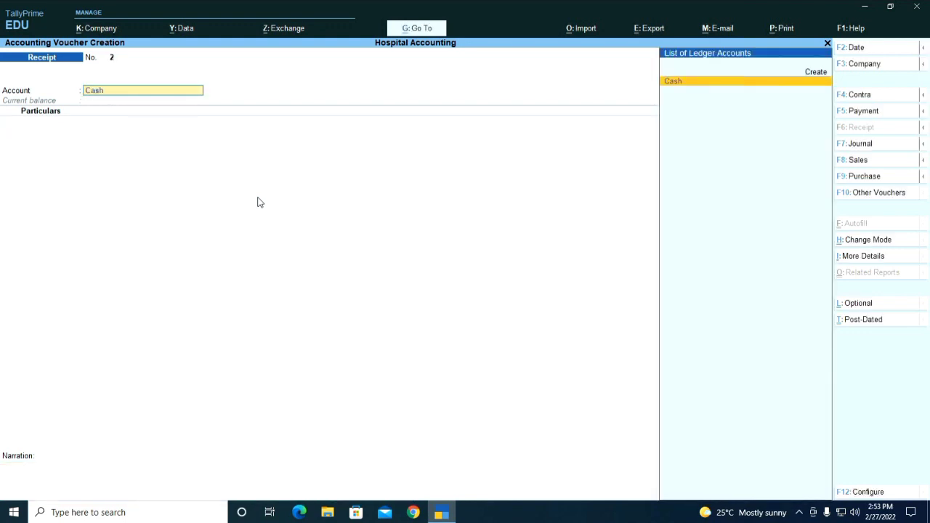
{"action": "type", "text": "h"}
{"action": "key", "text": "Return"}
{"action": "type", "text": "Cons"}
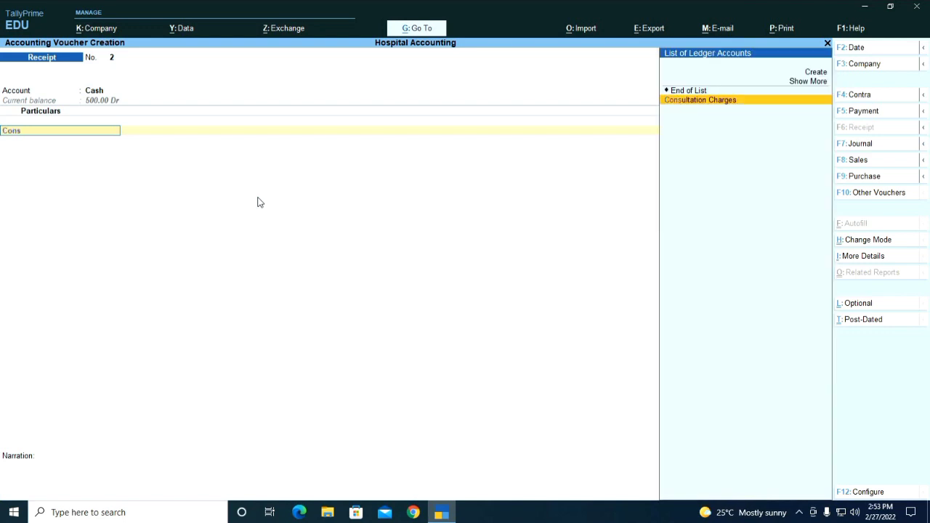
{"action": "key", "text": "Return"}
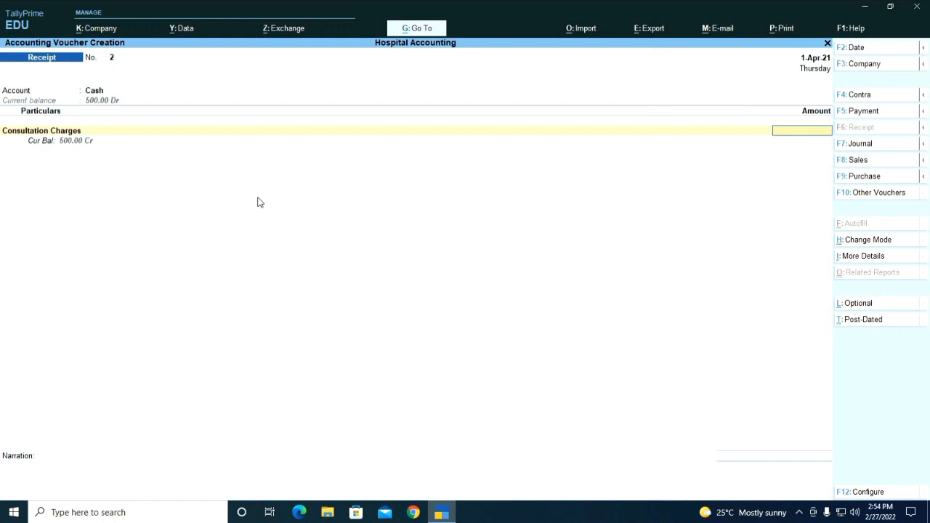
{"action": "type", "text": "500"}
{"action": "key", "text": "BackSpace"}
{"action": "key", "text": "BackSpace"}
{"action": "key", "text": "BackSpace"}
{"action": "type", "text": "25000"}
{"action": "key", "text": "Return"}
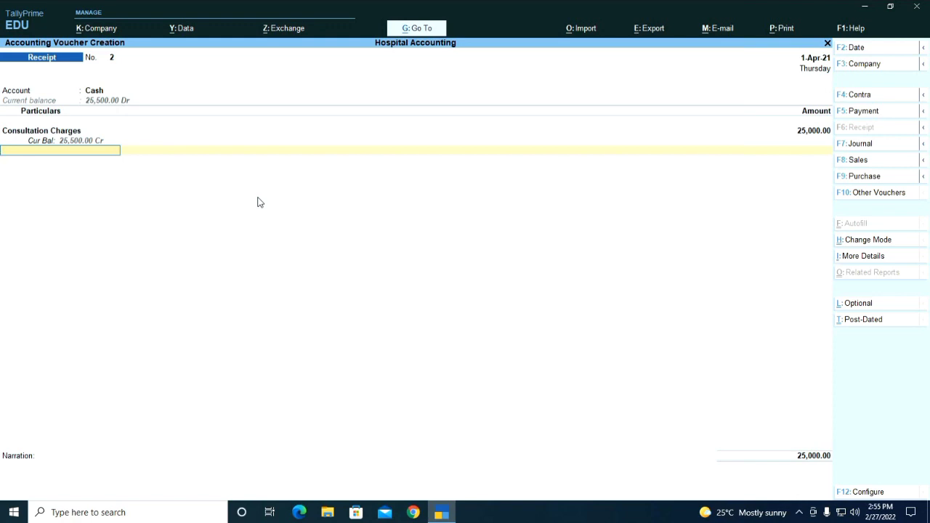
- Create a Lab Test Charges ledger under Indirect Incomes for the receipt's second line and enter an amount of 2,000
{"action": "key", "text": "alt+c"}
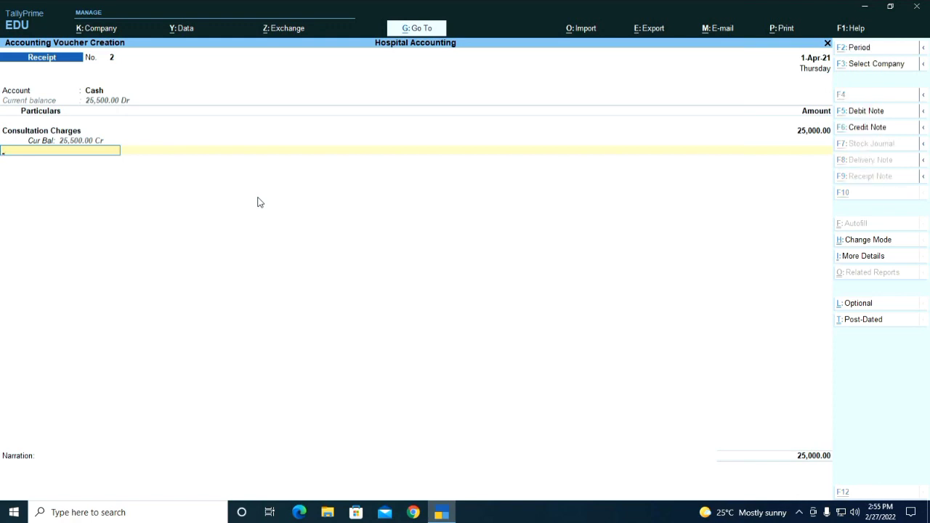
{"action": "type", "text": "Lab Tes"}
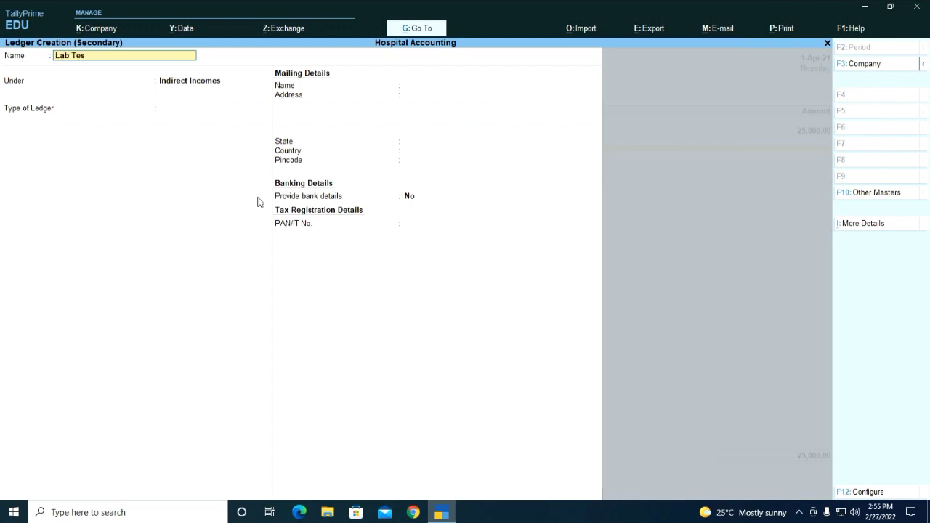
{"action": "type", "text": "t Charges"}
{"action": "key", "text": "Return"}
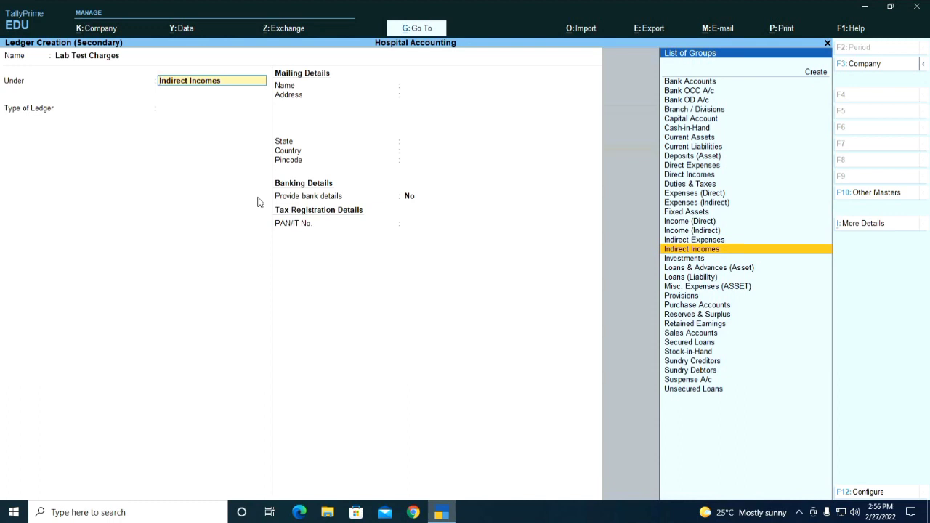
{"action": "key", "text": "Return"}
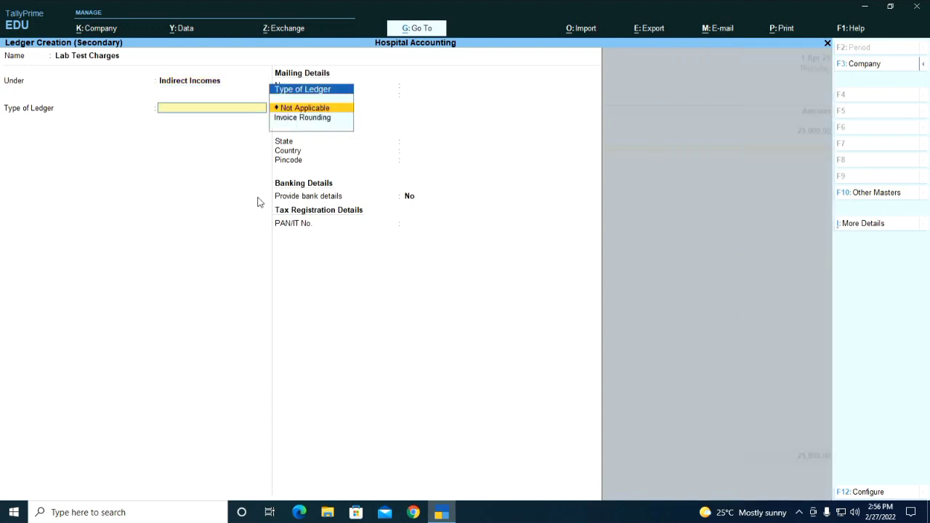
{"action": "key", "text": "ctrl+a"}
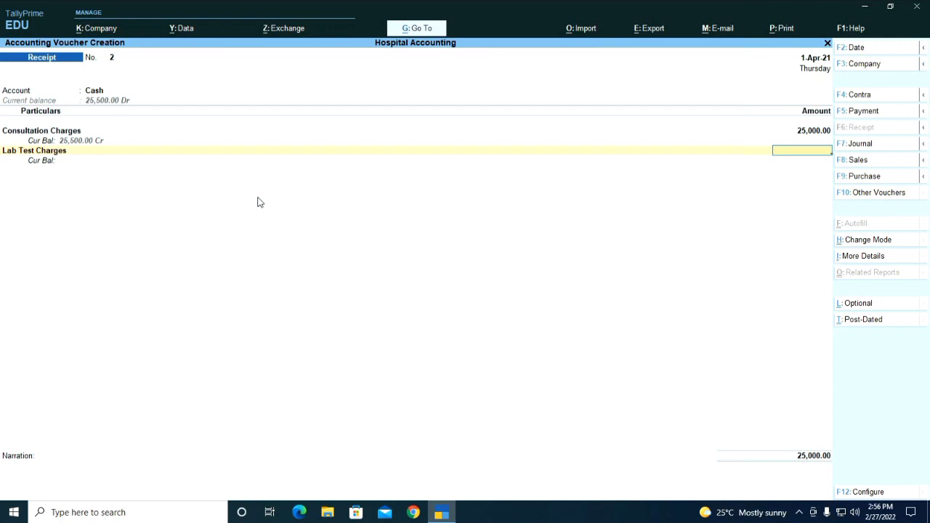
{"action": "type", "text": "2000"}
{"action": "key", "text": "Return"}
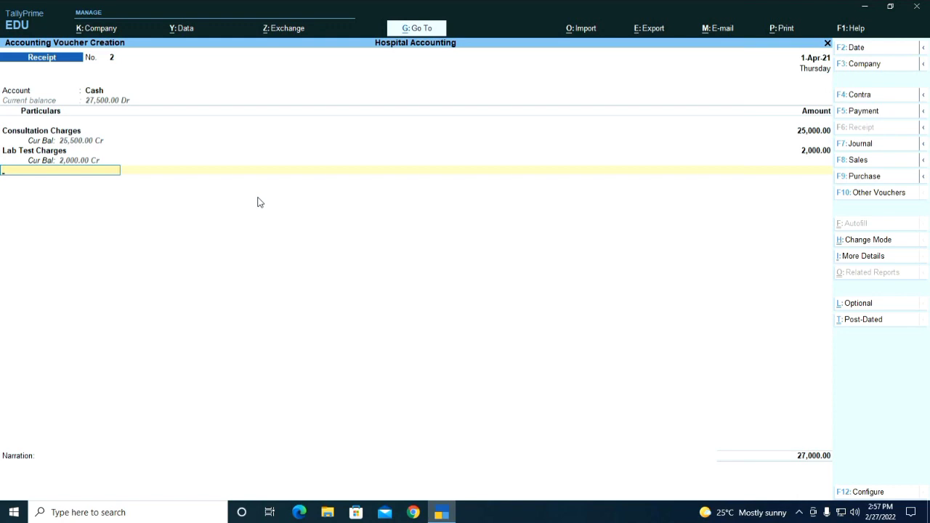
- Create an X-Ray Charges ledger under Indirect Incomes for the receipt's third line and enter an amount of 1,500
{"action": "key", "text": "alt+c"}
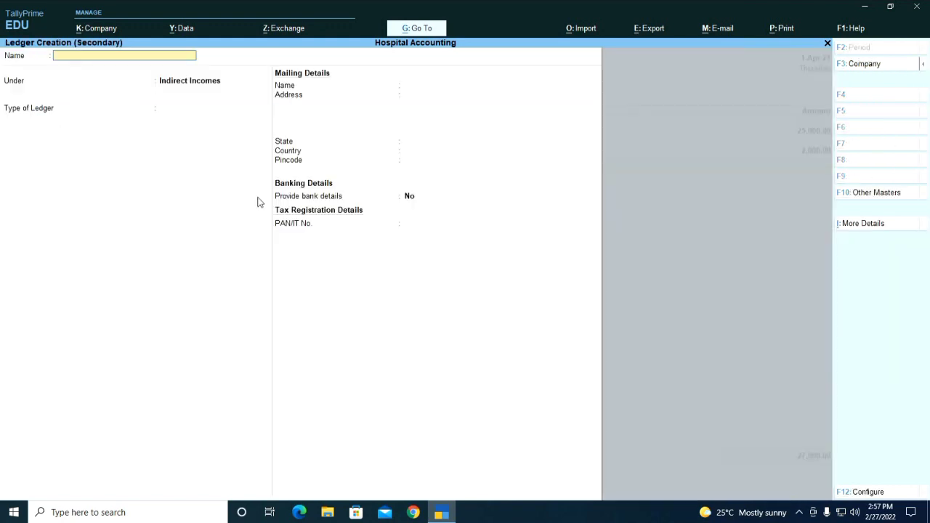
{"action": "type", "text": "X-Ray Charges"}
{"action": "key", "text": "Return"}
{"action": "key", "text": "Return"}
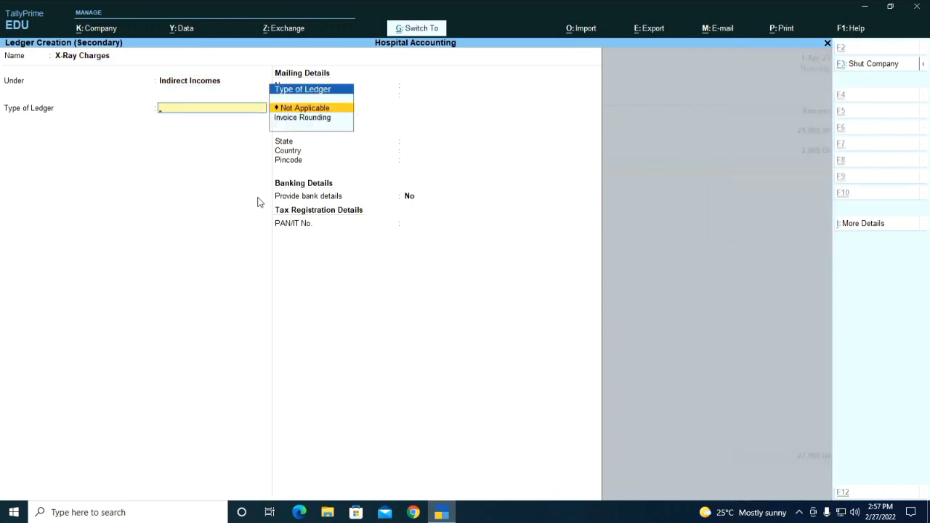
{"action": "key", "text": "ctrl+a"}
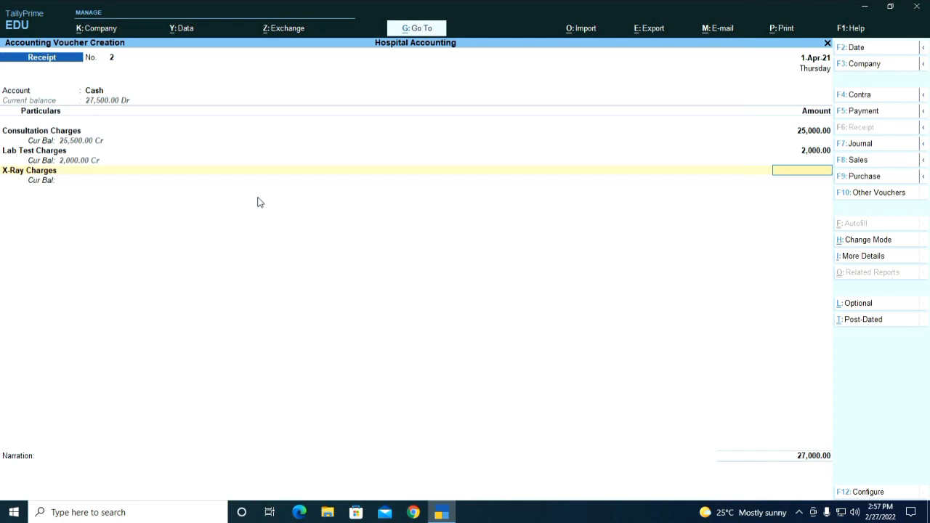
{"action": "type", "text": "1500"}
{"action": "key", "text": "Return"}
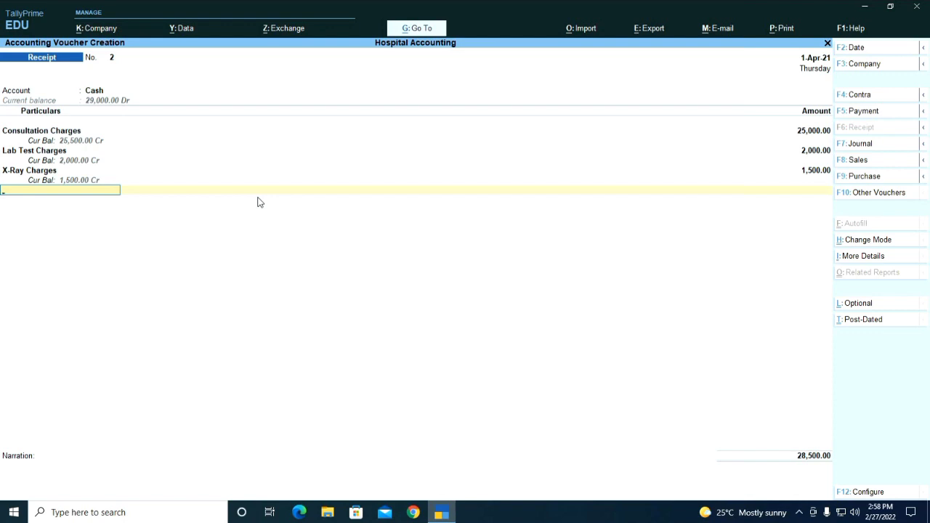
- Add the narration "R.NO. 1 to 25" to the receipt and save the voucher
{"action": "key", "text": "Return"}
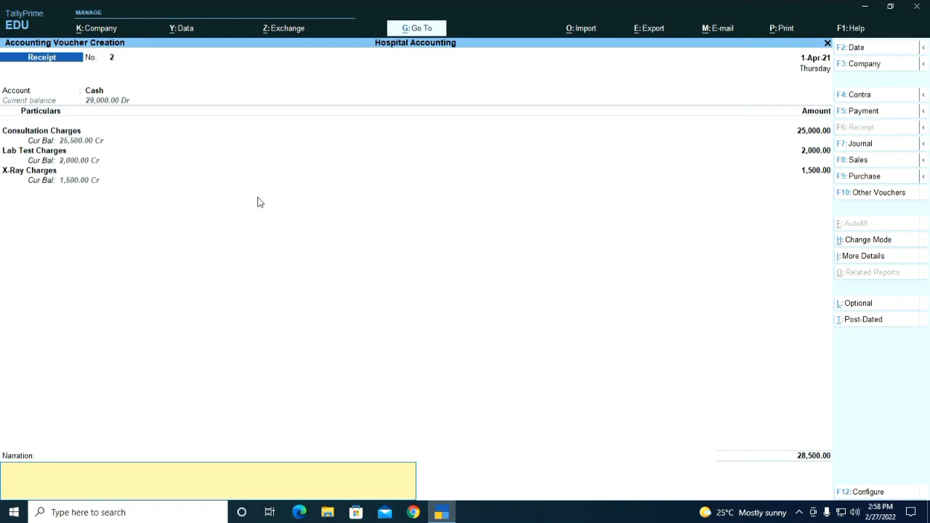
{"action": "type", "text": "R.NO"}
{"action": "type", "text": " 1 to 1"}
{"action": "key", "text": "BackSpace"}
{"action": "type", "text": "25"}
{"action": "key", "text": "Return"}
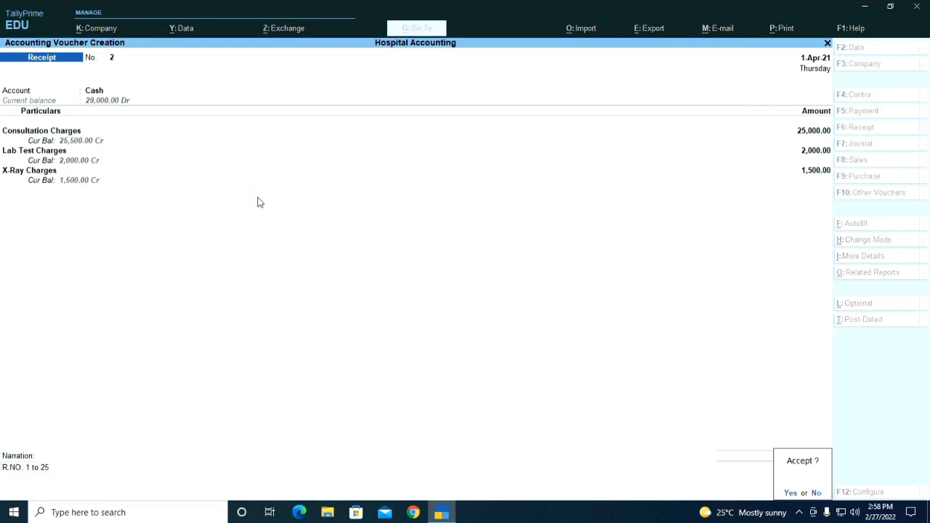
{"action": "key", "text": "y"}
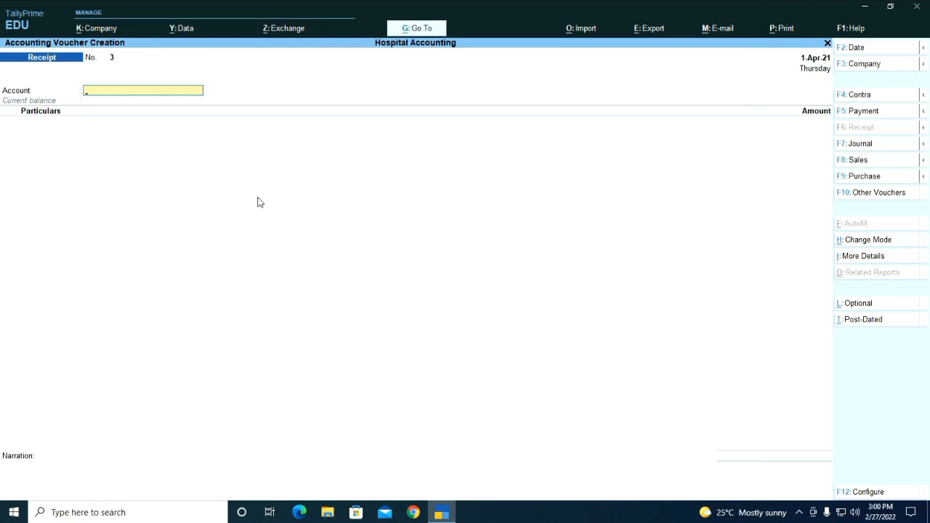
- Start a payment voucher and create a State Bank of India ledger under Bank Accounts as its account
{"action": "left_click", "coordinate": [852, 112]}
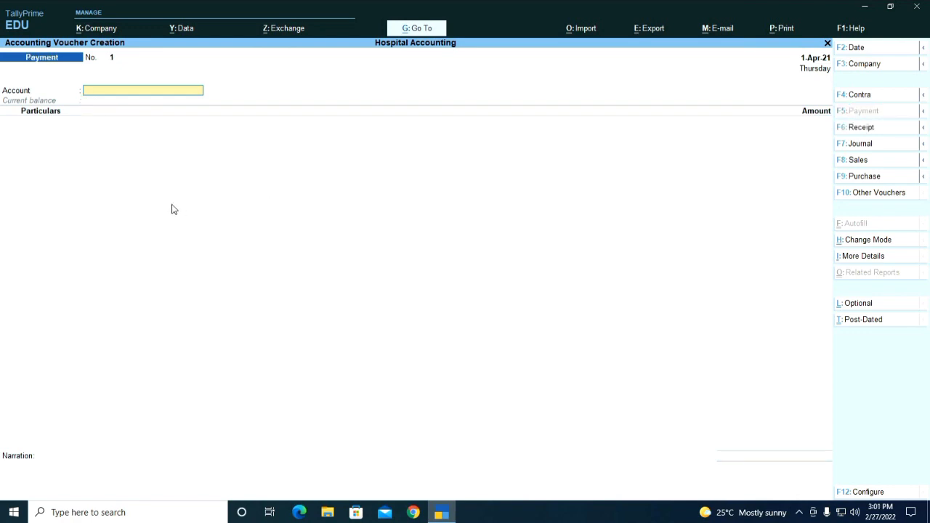
{"action": "key", "text": "alt+c"}
{"action": "type", "text": "State Bank"}
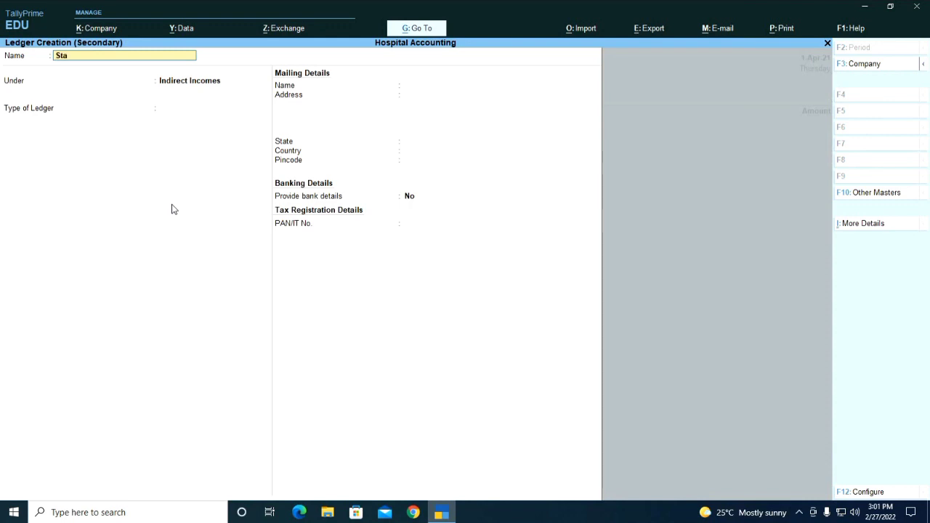
{"action": "type", "text": "og"}
{"action": "key", "text": "BackSpace"}
{"action": "type", "text": "f India"}
{"action": "key", "text": "Return"}
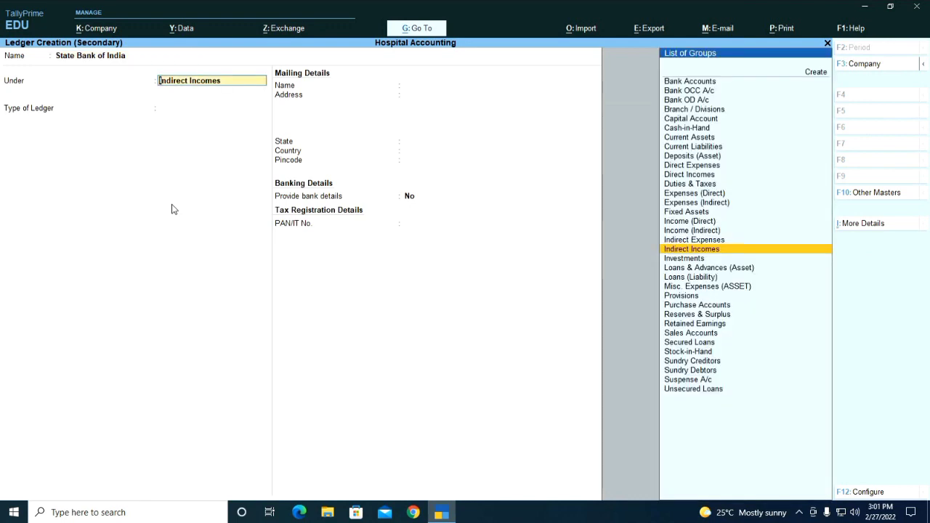
{"action": "type", "text": "Bank"}
{"action": "key", "text": "Return"}
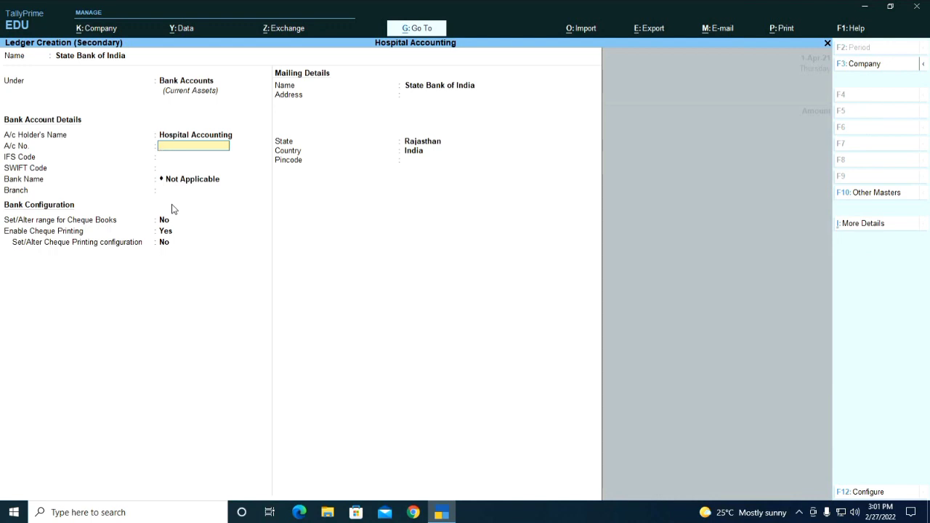
{"action": "key", "text": "ctrl"}
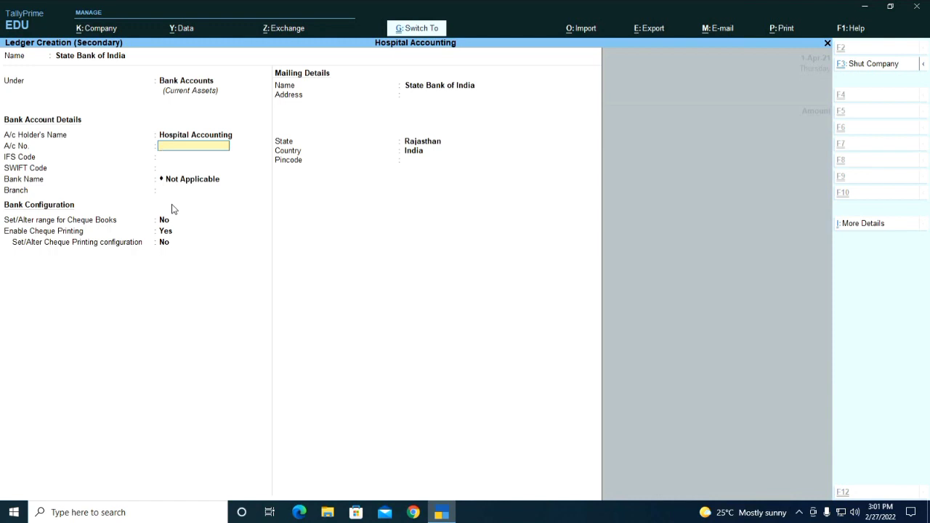
{"action": "key", "text": "ctrl+a"}
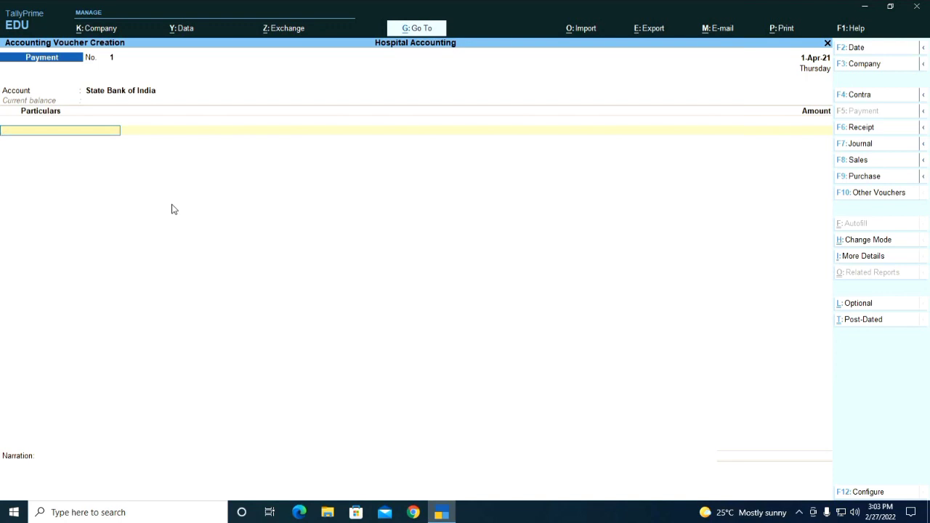
- Create a Salary Paid ledger under Indirect Expenses for the payment's first line
{"action": "key", "text": "alt+c"}
{"action": "type", "text": "S"}
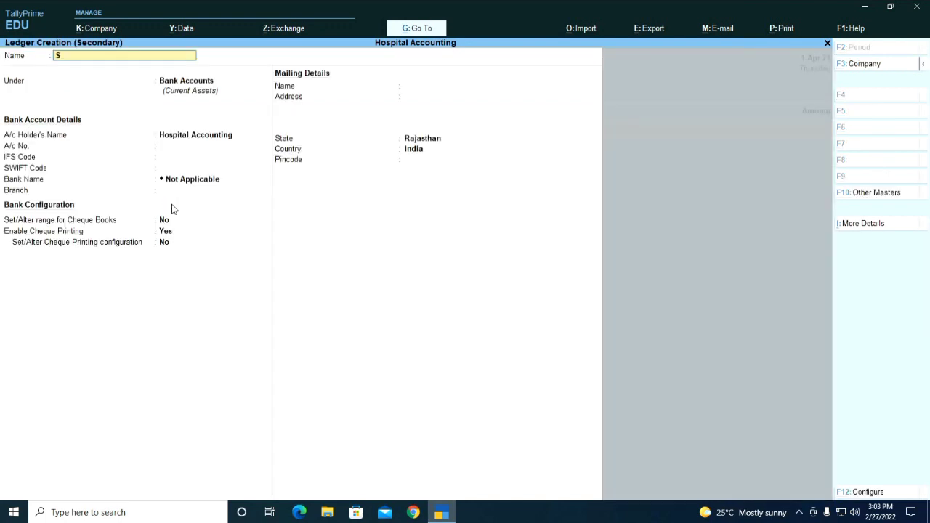
{"action": "type", "text": "alary Paid"}
{"action": "key", "text": "Return"}
{"action": "type", "text": "Expe"}
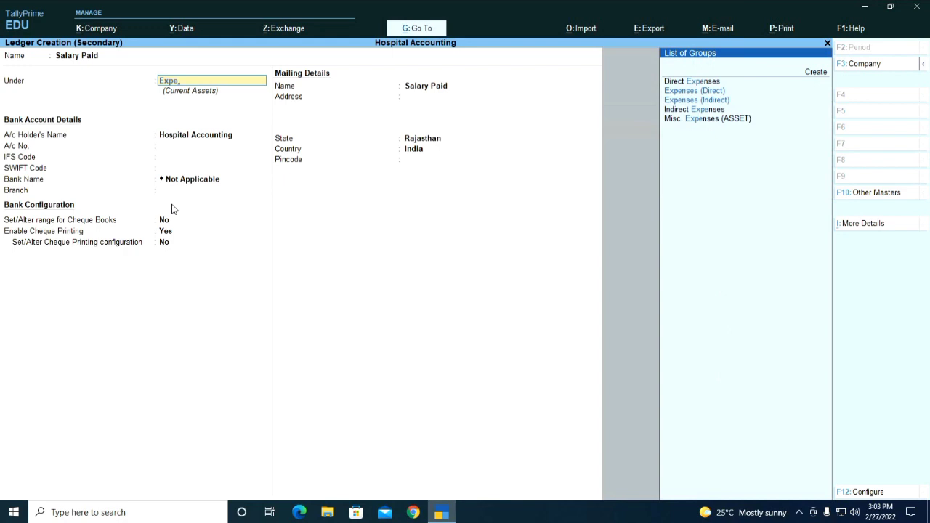
{"action": "key", "text": "Down"}
{"action": "key", "text": "Down"}
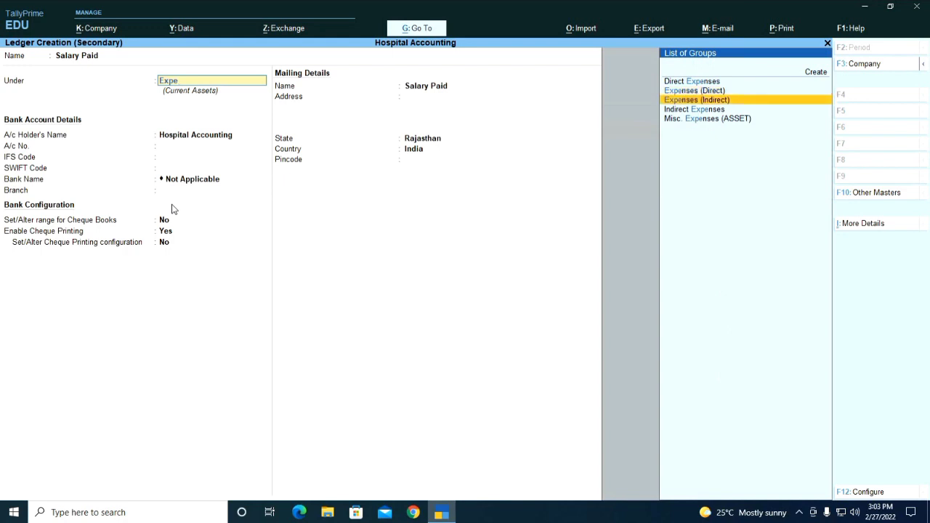
{"action": "key", "text": "Return"}
{"action": "key", "text": "ctrl+a"}
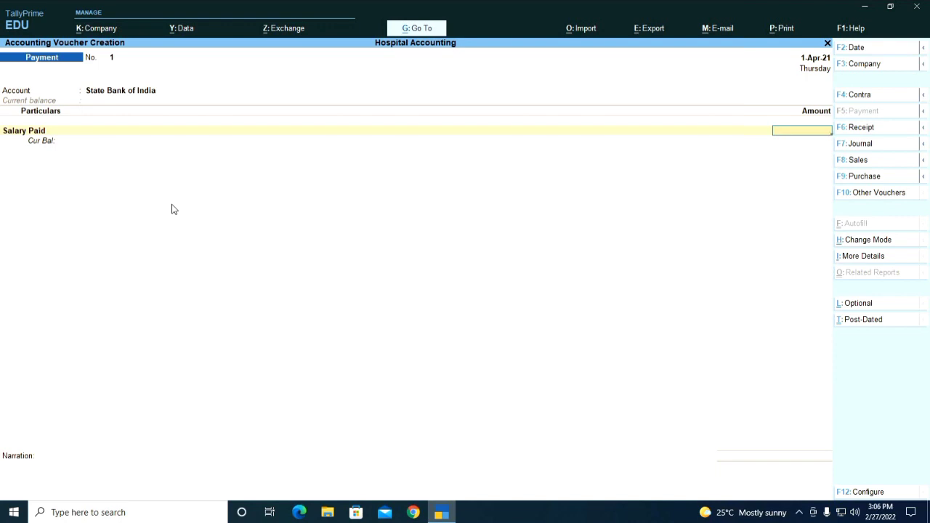
- Enter 5,00,000 for Salary Paid and save the payment voucher without a narration
{"action": "type", "text": "500000"}
{"action": "key", "text": "Return"}
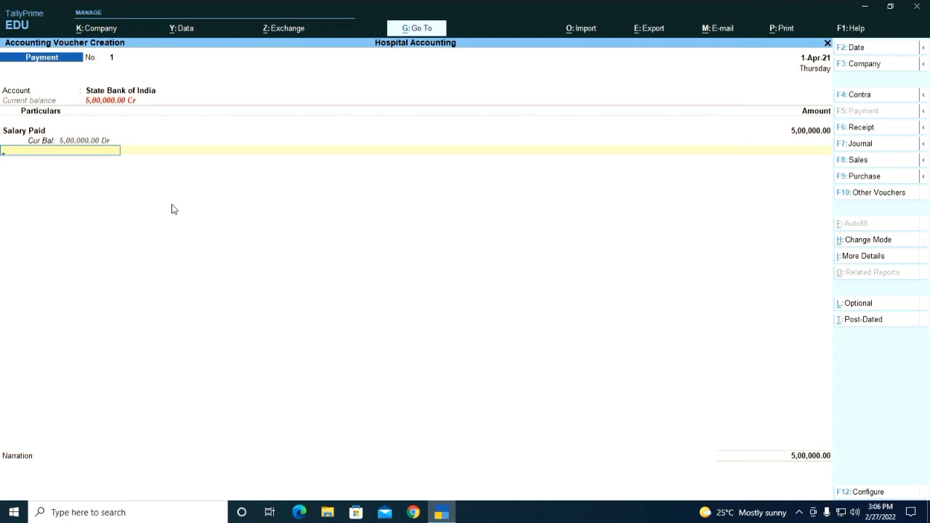
{"action": "key", "text": "Return"}
{"action": "key", "text": "Return"}
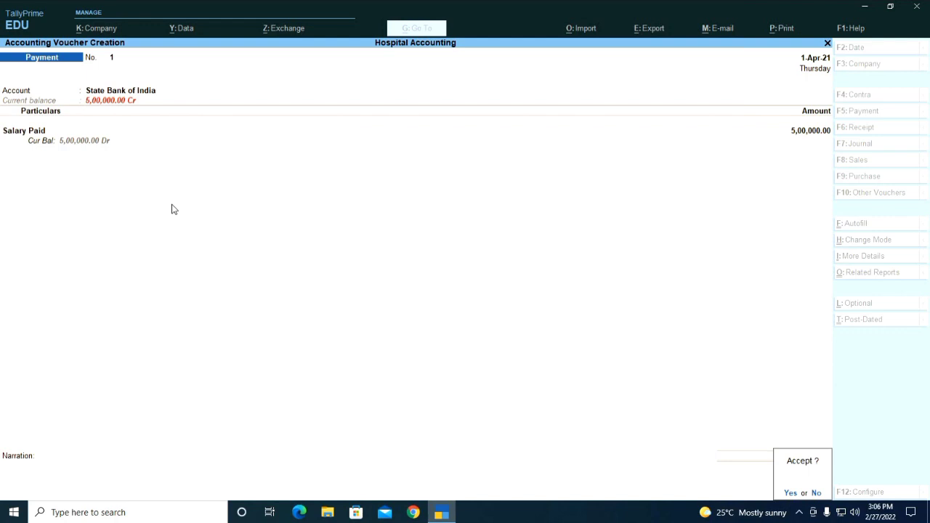
{"action": "key", "text": "Return"}
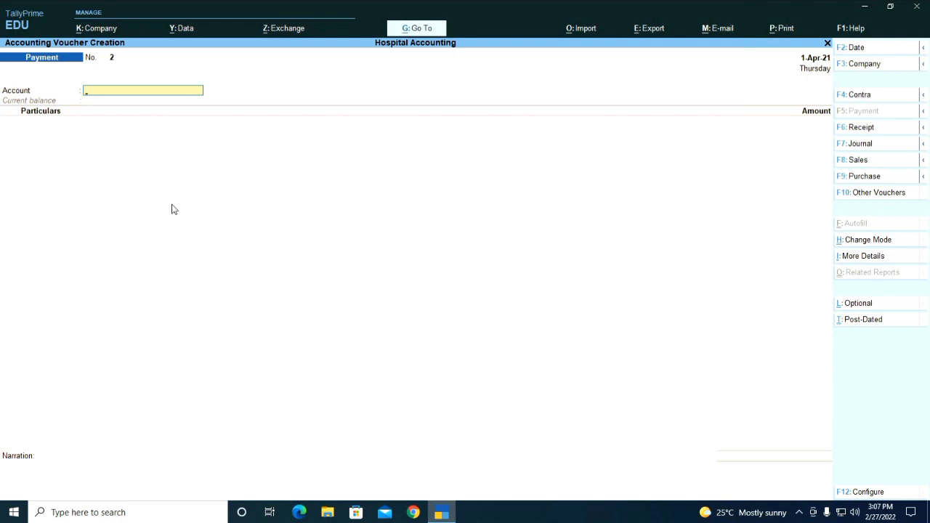
- In the second payment, choose State Bank of India as the account and create a Consumables ledger under Direct Expenses for the first line
{"action": "type", "text": "Sta"}
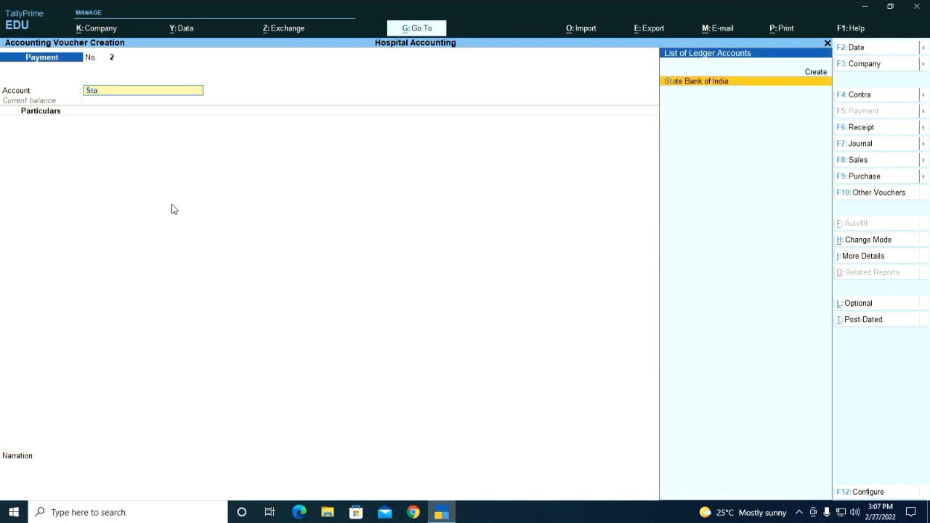
{"action": "key", "text": "Return"}
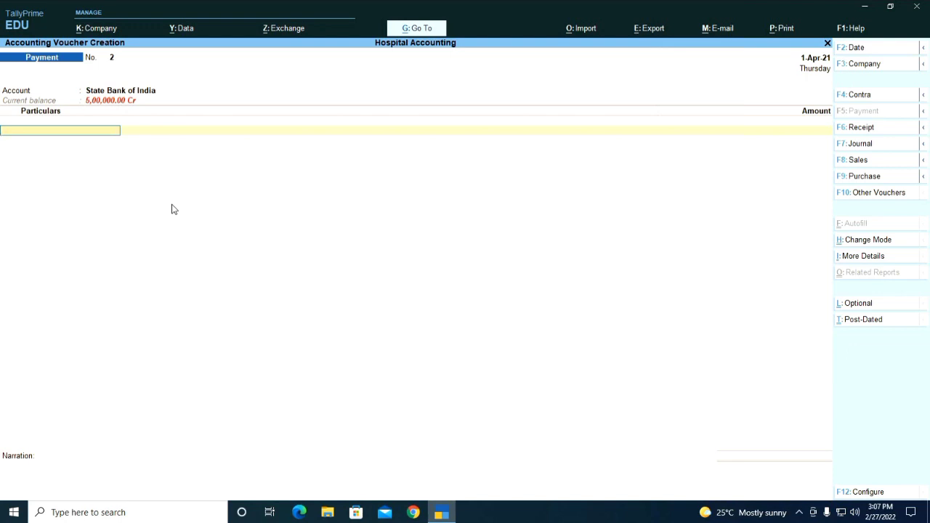
{"action": "key", "text": "alt+c"}
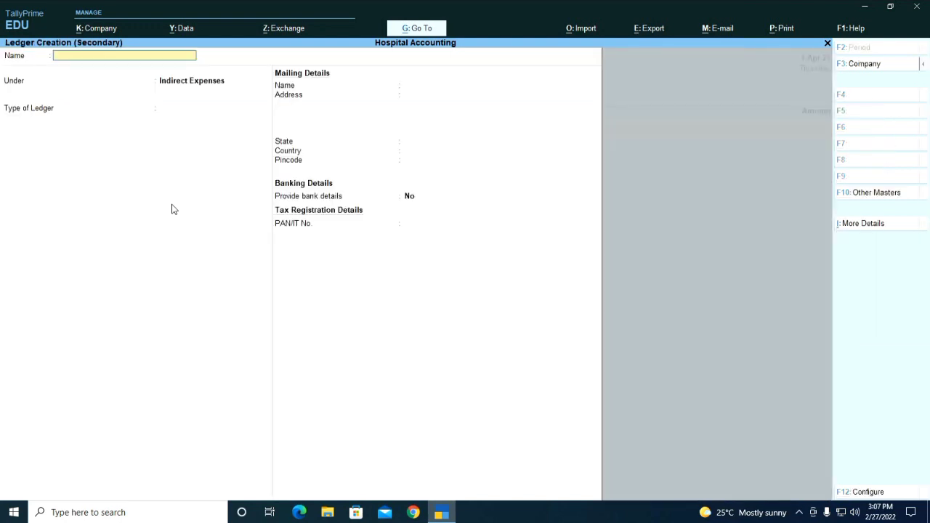
{"action": "type", "text": "Consumables"}
{"action": "key", "text": "Return"}
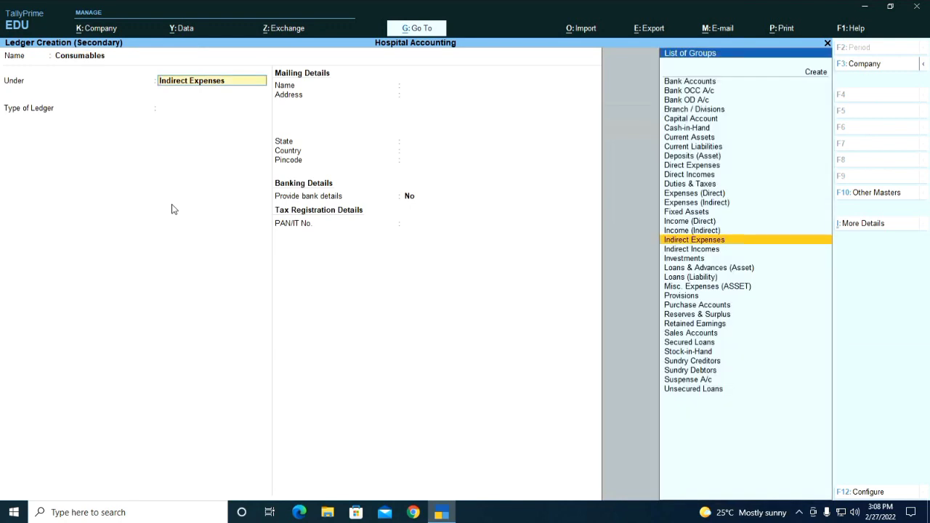
{"action": "type", "text": "Dire"}
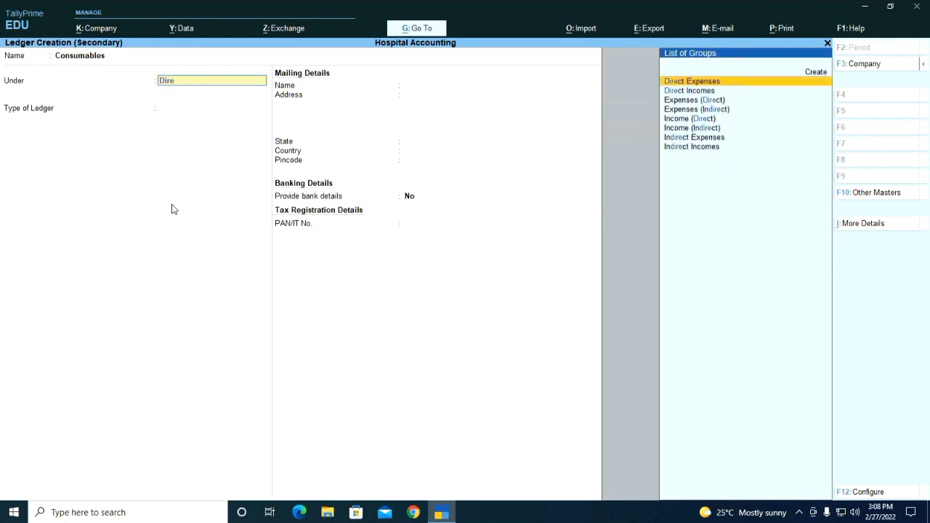
{"action": "key", "text": "Return"}
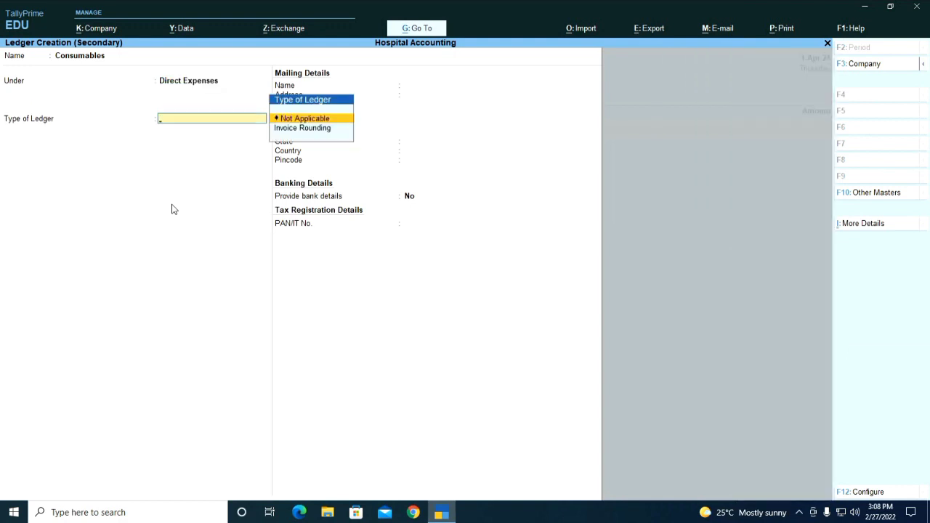
{"action": "key", "text": "ctrl+a"}
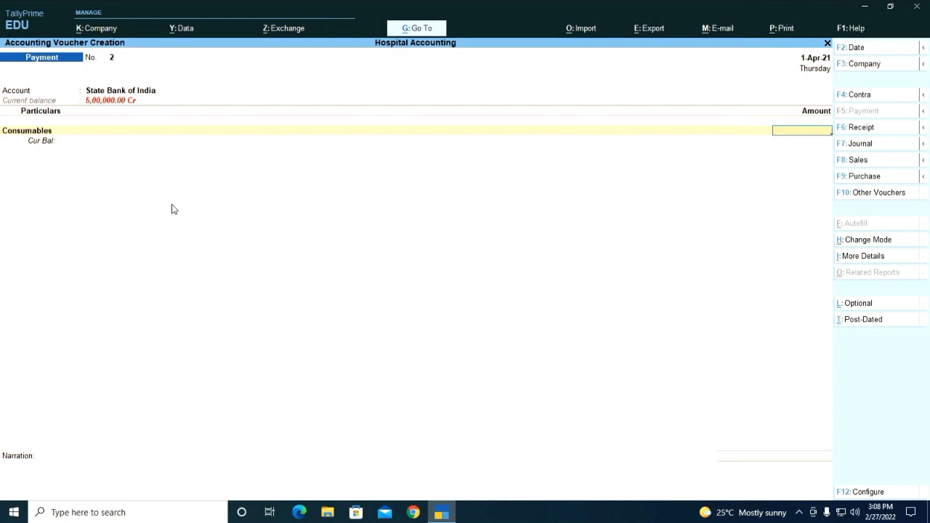
- Enter 24,000 for Consumables and save the payment voucher without a narration
{"action": "type", "text": "24000"}
{"action": "key", "text": "Return"}
{"action": "key", "text": "Return"}
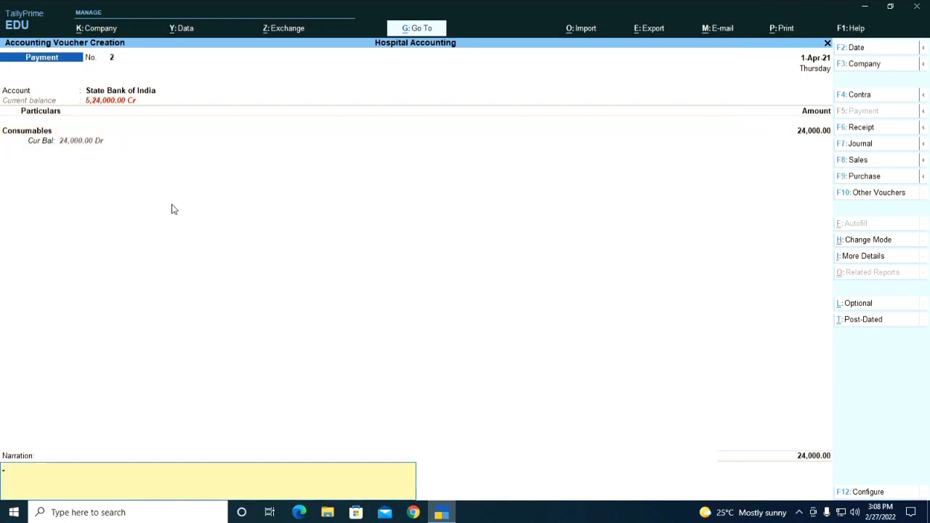
{"action": "key", "text": "Return"}
{"action": "key", "text": "Return"}
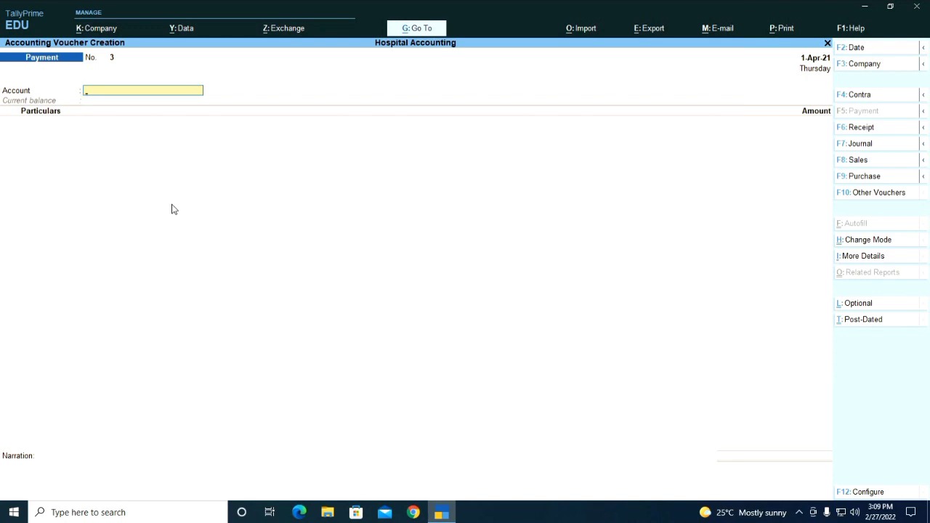
- In the third payment, choose State Bank of India as the account and create a Laboratory Exp. ledger under Direct Expenses
{"action": "type", "text": "Sta"}
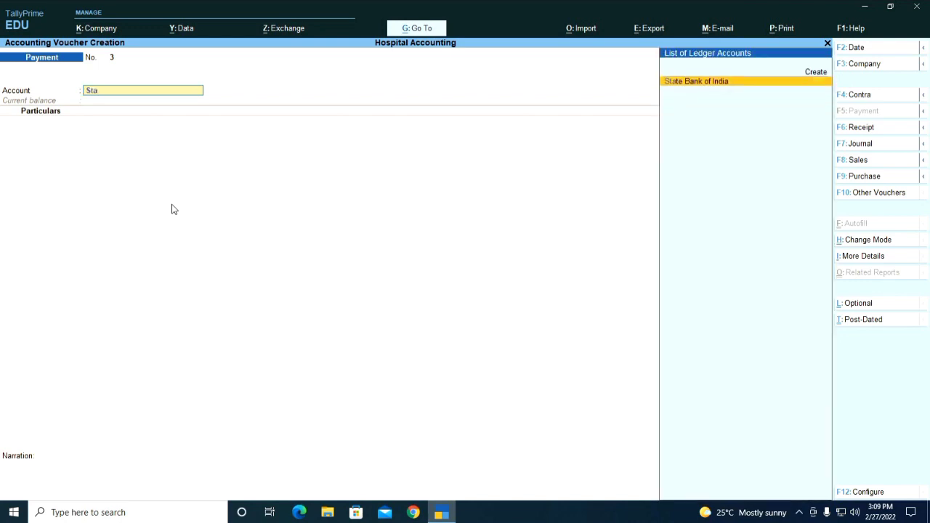
{"action": "key", "text": "Return"}
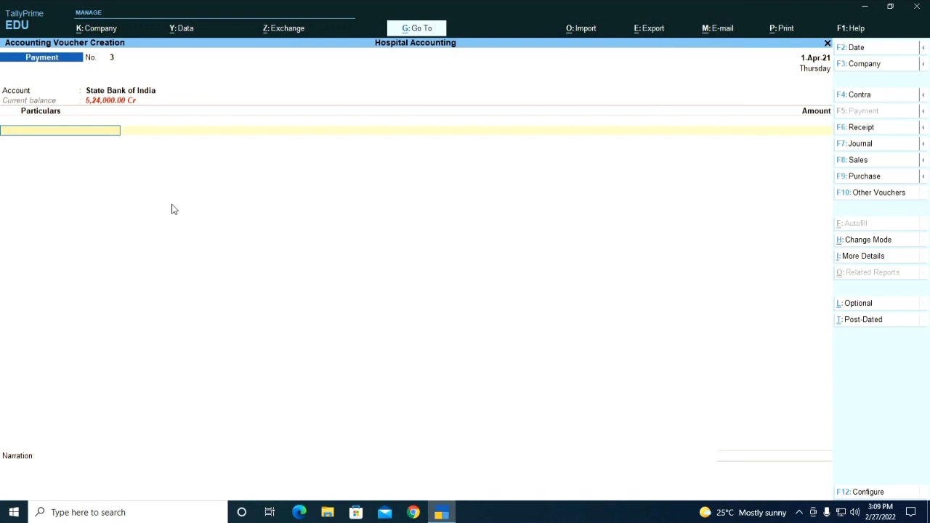
{"action": "key", "text": "alt+c"}
{"action": "type", "text": "Lab"}
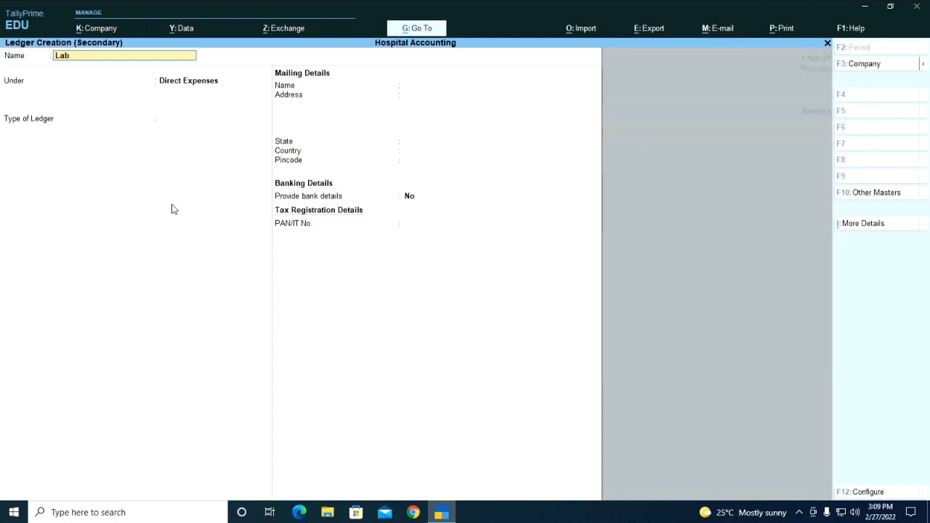
{"action": "type", "text": " Charges Pai"}
{"action": "key", "text": "BackSpace"}
{"action": "key", "text": "BackSpace"}
{"action": "key", "text": "BackSpace"}
{"action": "key", "text": "BackSpace"}
{"action": "key", "text": "BackSpace"}
{"action": "key", "text": "BackSpace"}
{"action": "key", "text": "BackSpace"}
{"action": "key", "text": "BackSpace"}
{"action": "key", "text": "BackSpace"}
{"action": "key", "text": "BackSpace"}
{"action": "key", "text": "BackSpace"}
{"action": "key", "text": "BackSpace"}
{"action": "key", "text": "BackSpace"}
{"action": "key", "text": "BackSpace"}
{"action": "type", "text": "bot"}
{"action": "type", "text": "ra"}
{"action": "type", "text": "tory"}
{"action": "type", "text": " exp"}
{"action": "type", "text": "."}
{"action": "key", "text": "Return"}
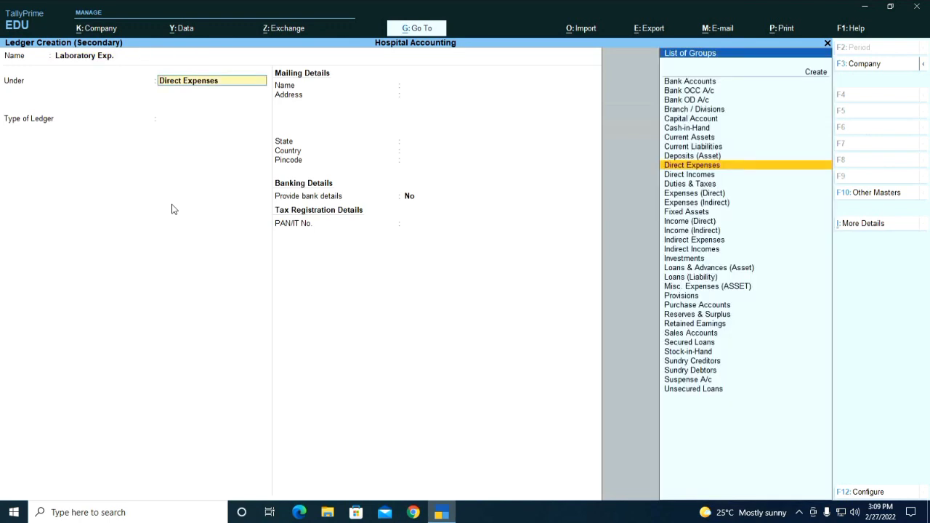
{"action": "key", "text": "ctrl"}
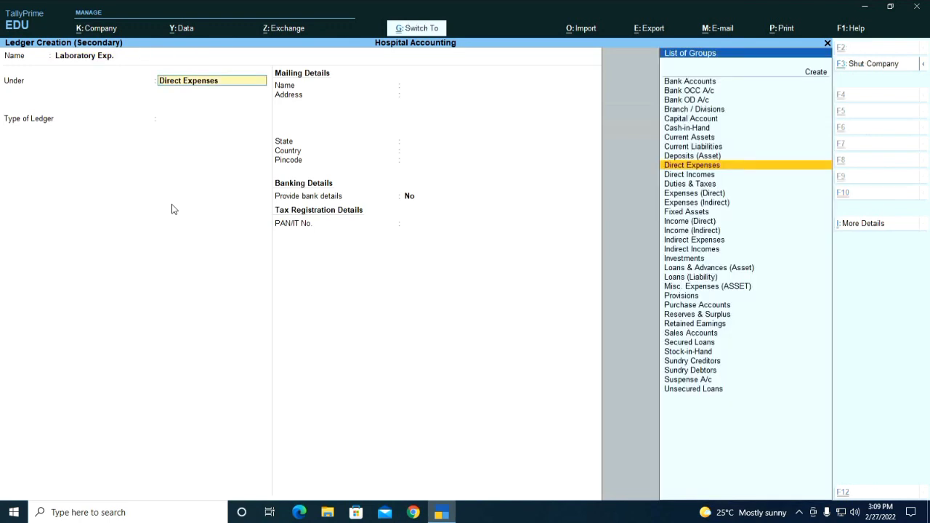
{"action": "key", "text": "ctrl+a"}
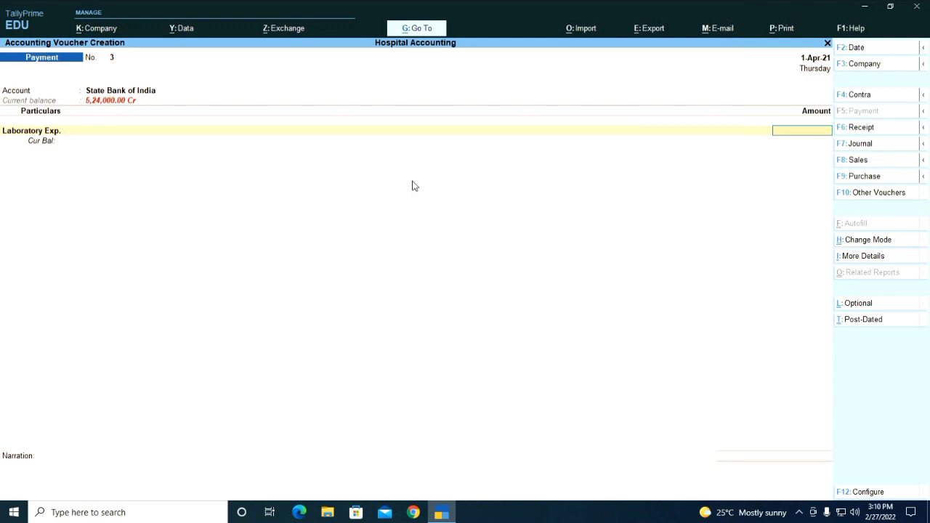
- Change the voucher to a journal and debit Laboratory Exp. with 35,000 on the first line
{"action": "left_click", "coordinate": [864, 146]}
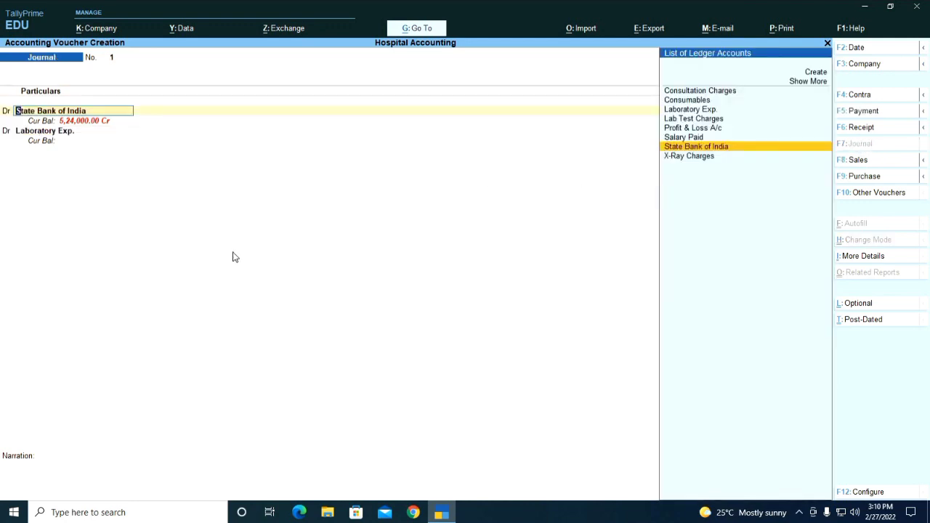
{"action": "type", "text": "Labo"}
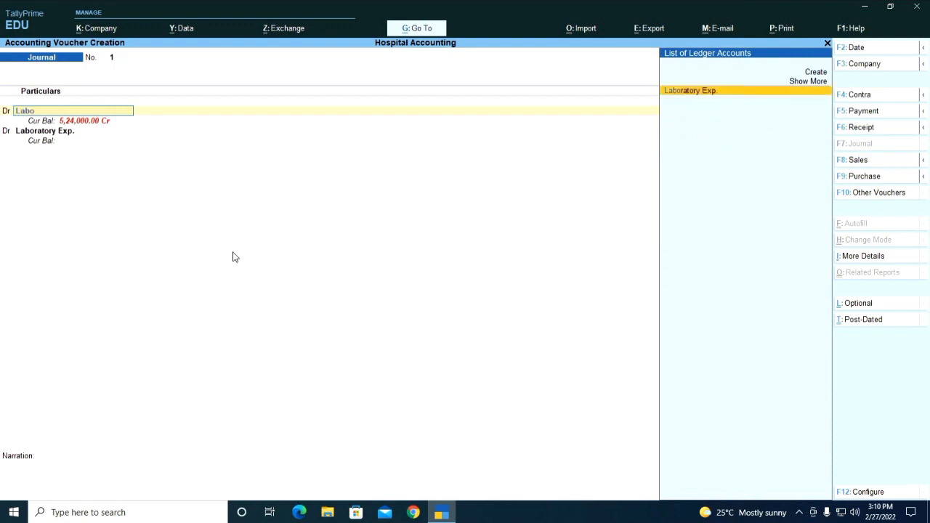
{"action": "key", "text": "Return"}
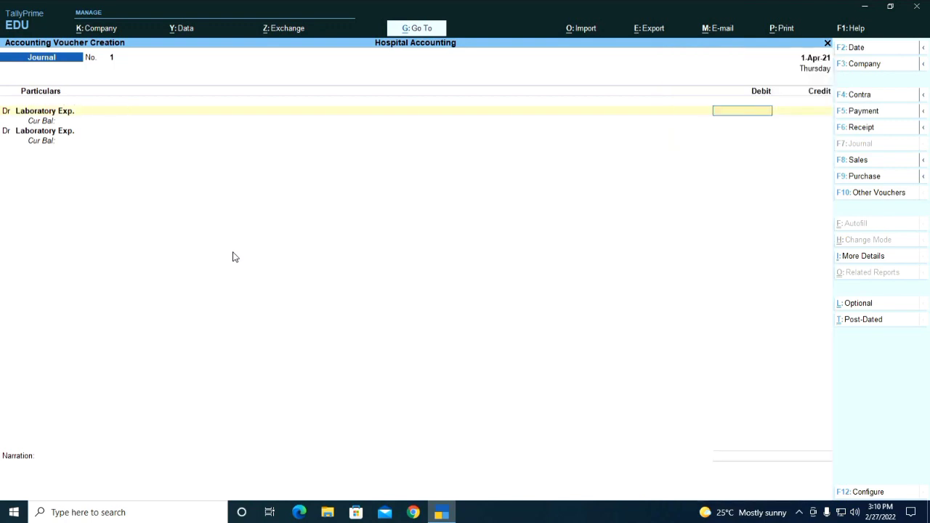
{"action": "type", "text": "35000"}
{"action": "key", "text": "Return"}
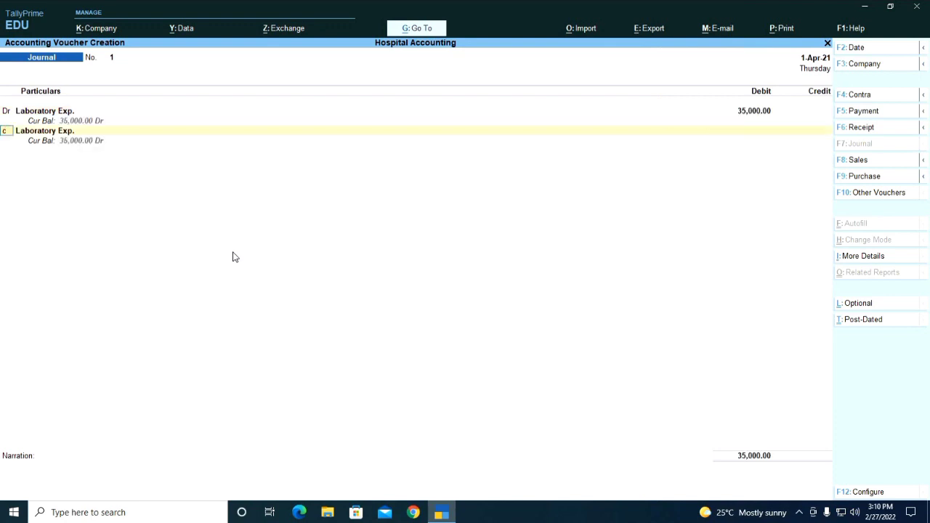
- Create an A to Z Lab ledger under Sundry Creditors for the journal's credit line
{"action": "key", "text": "Return"}
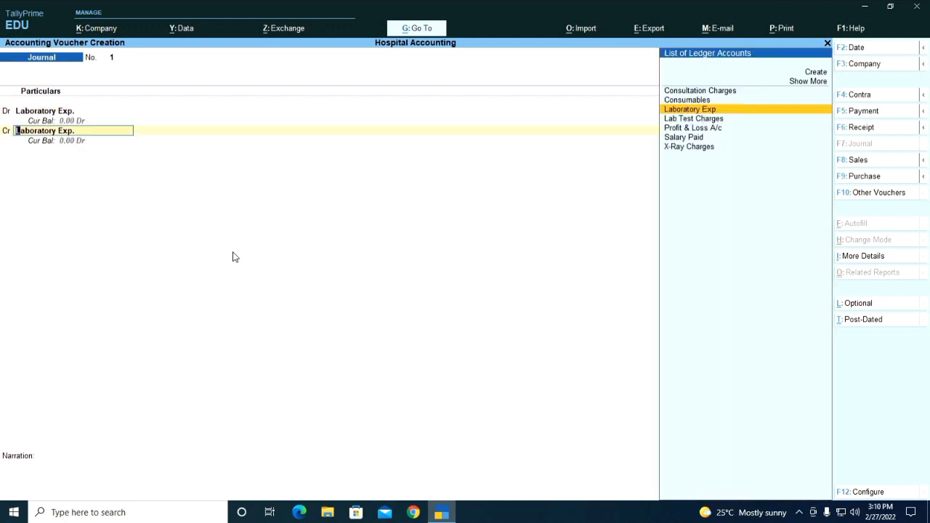
{"action": "key", "text": "alt"}
{"action": "key", "text": "alt+c"}
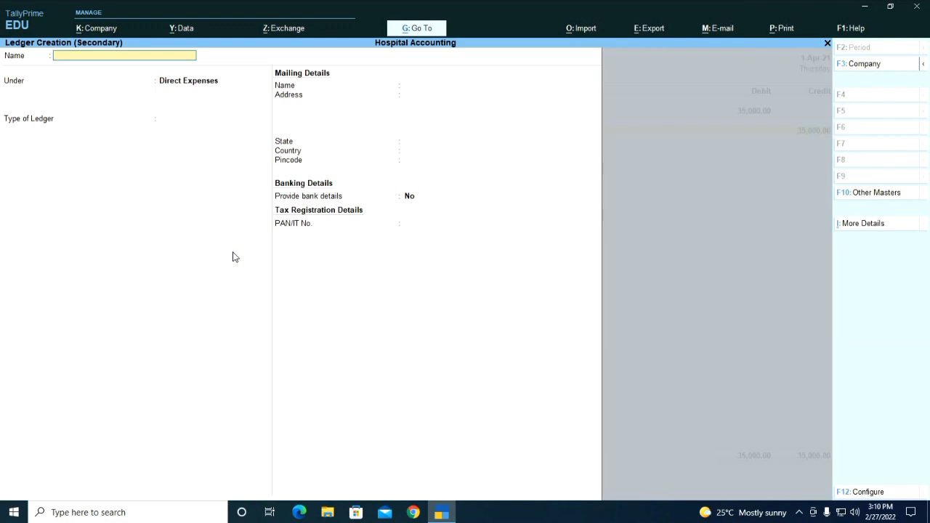
{"action": "type", "text": "A to Z Lab"}
{"action": "key", "text": "Return"}
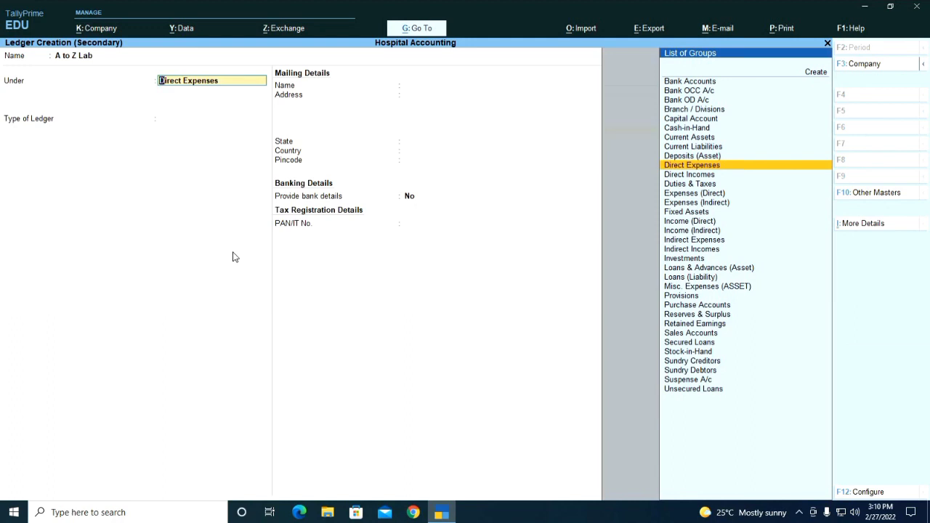
{"action": "type", "text": "Sundry"}
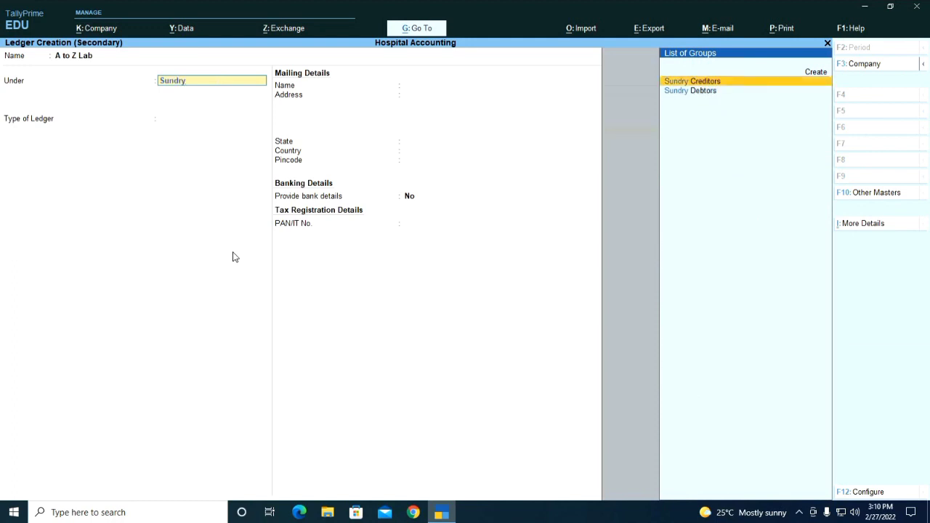
{"action": "key", "text": "Return"}
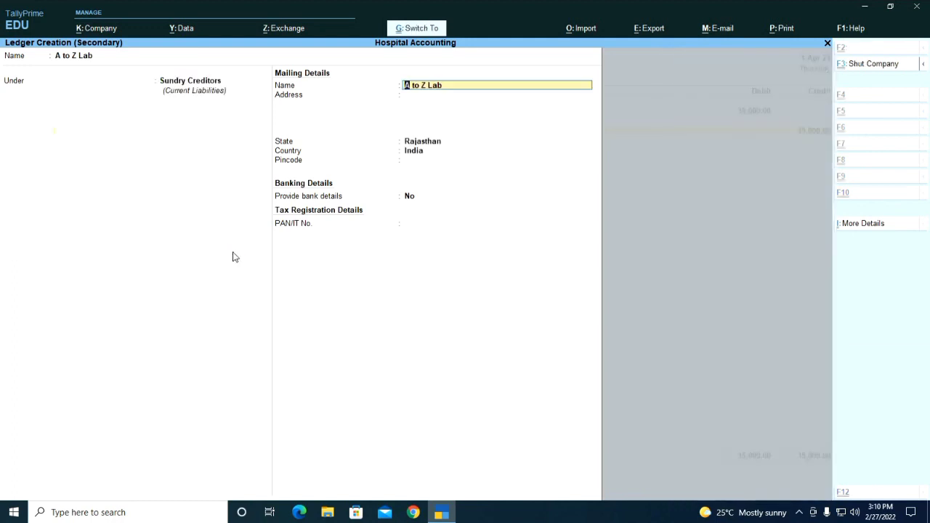
{"action": "key", "text": "ctrl+a"}
- Accept the 35,000 credit to A to Z Lab and save the journal voucher without a narration
{"action": "key", "text": "Return"}
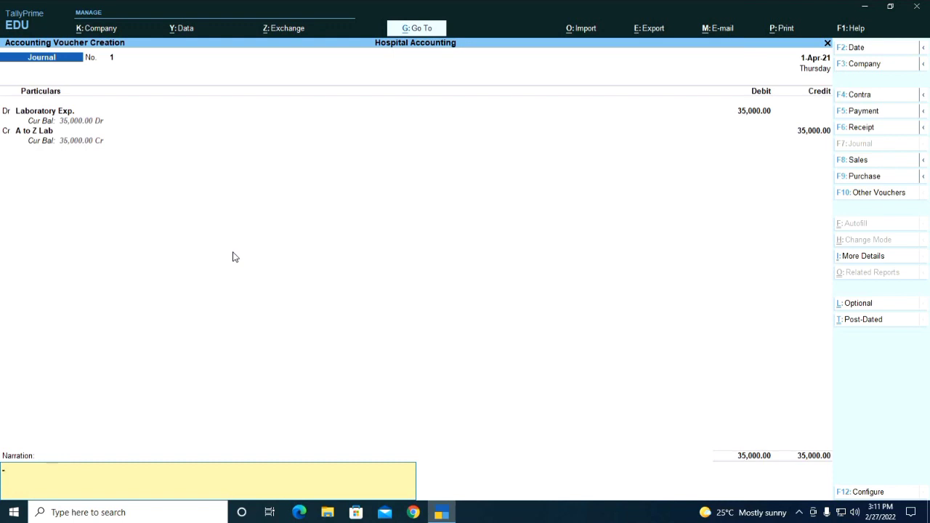
{"action": "key", "text": "Return"}
{"action": "key", "text": "Return"}
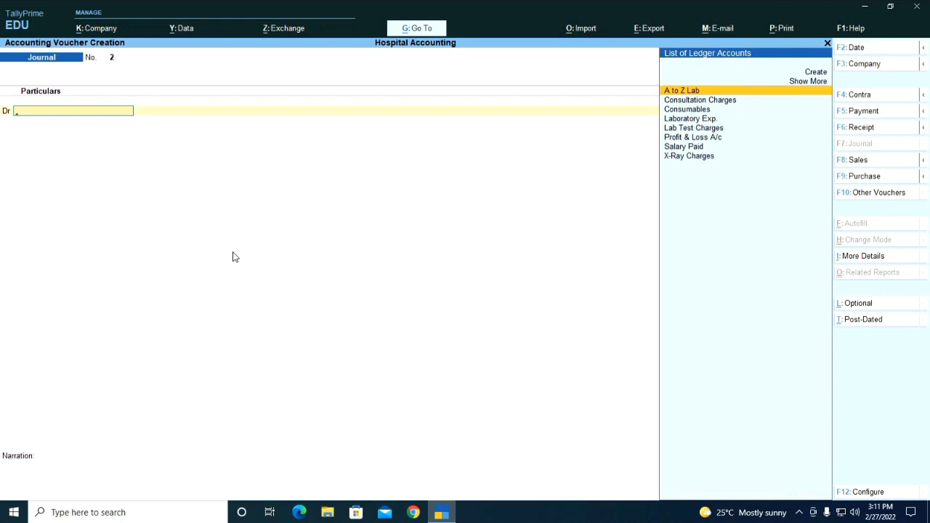
- In the second journal, create a Purchase of Midicines ledger under Direct Expenses and debit it with 30,000
{"action": "key", "text": "alt+c"}
{"action": "type", "text": "Pu"}
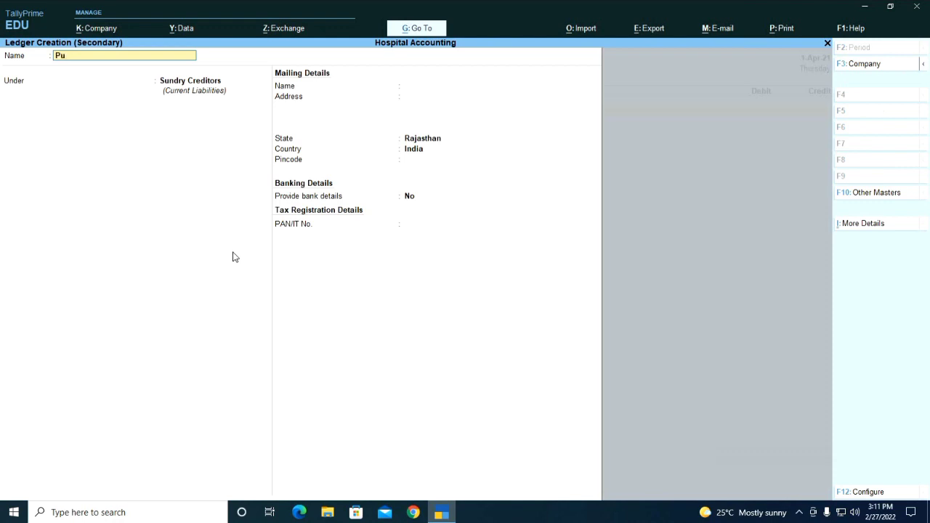
{"action": "type", "text": "rchase of Midicines"}
{"action": "key", "text": "Return"}
{"action": "type", "text": "Direct"}
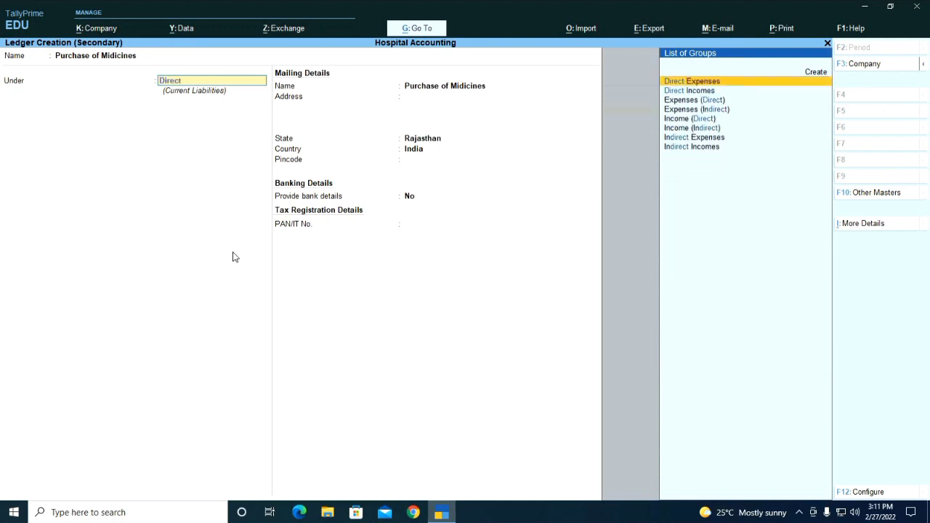
{"action": "key", "text": "Return"}
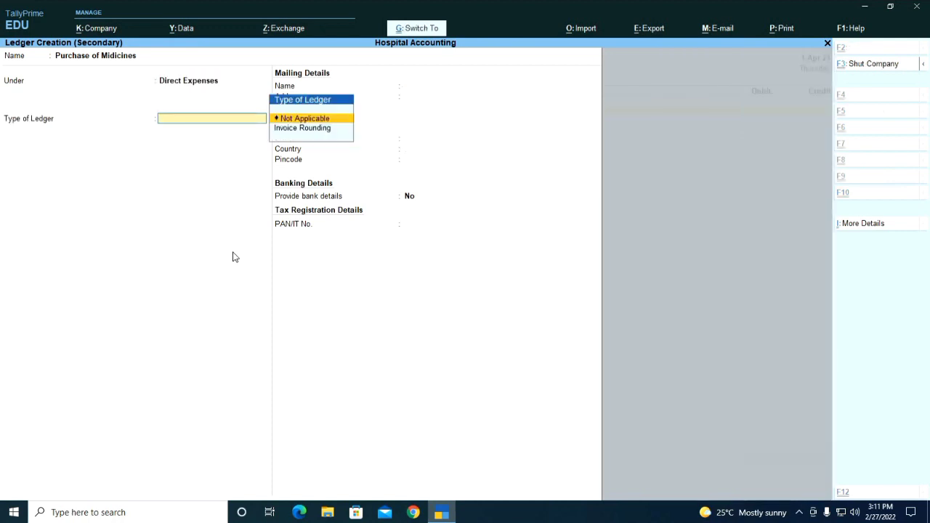
{"action": "key", "text": "ctrl+a"}
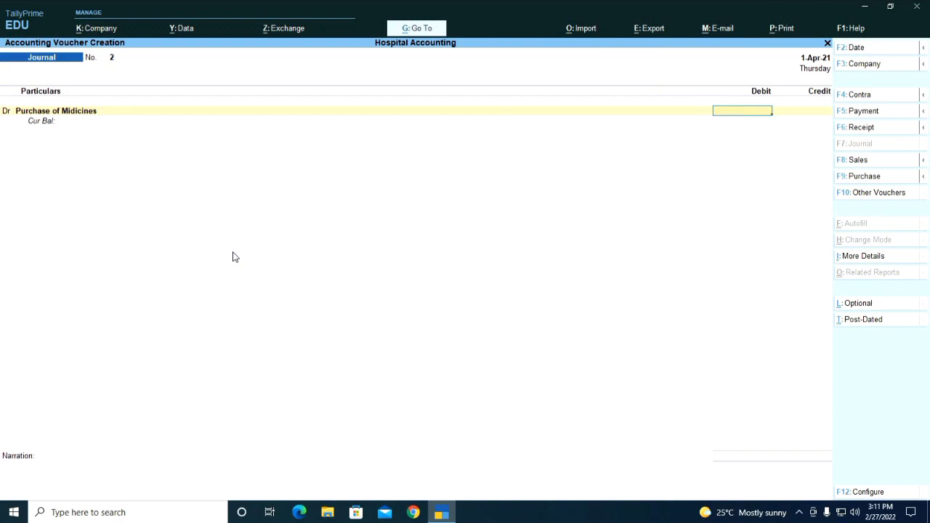
{"action": "type", "text": "30000"}
{"action": "key", "text": "Return"}
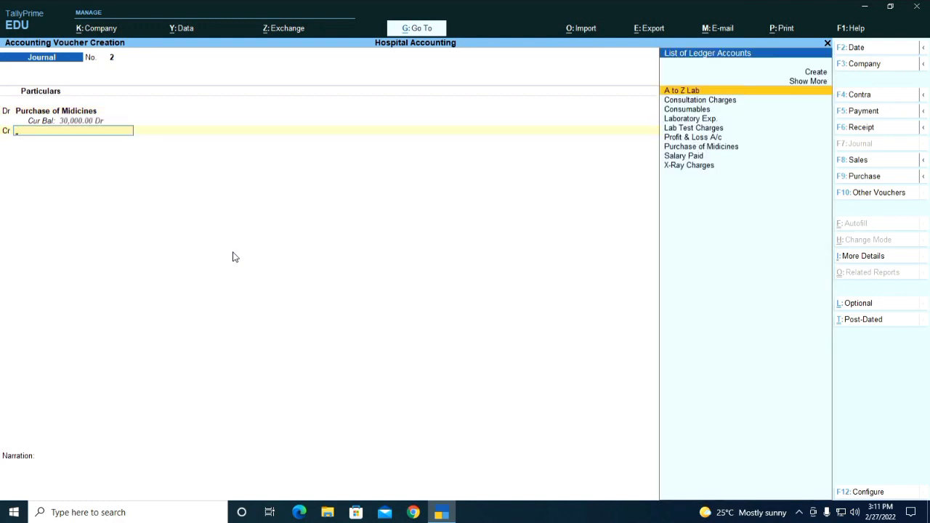
- Create an Abc Pharma ledger under Sundry Creditors for the second journal's credit line
{"action": "key", "text": "alt+c"}
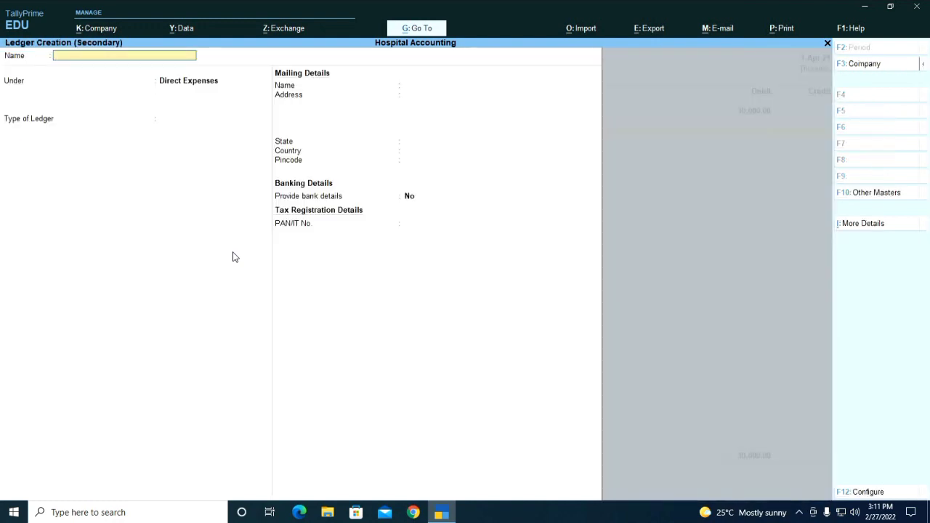
{"action": "type", "text": "Abc Pharma"}
{"action": "key", "text": "Return"}
{"action": "type", "text": "Sund"}
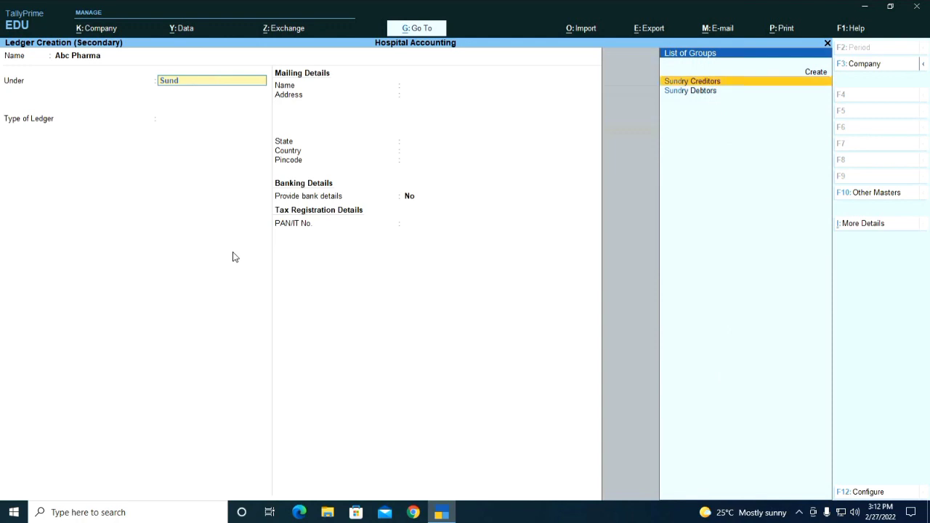
{"action": "key", "text": "Return"}
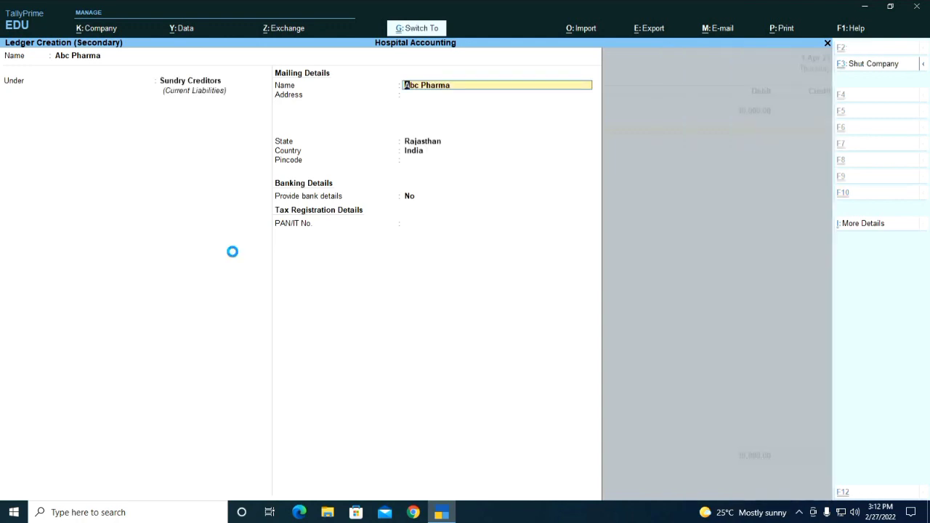
{"action": "key", "text": "ctrl+a"}
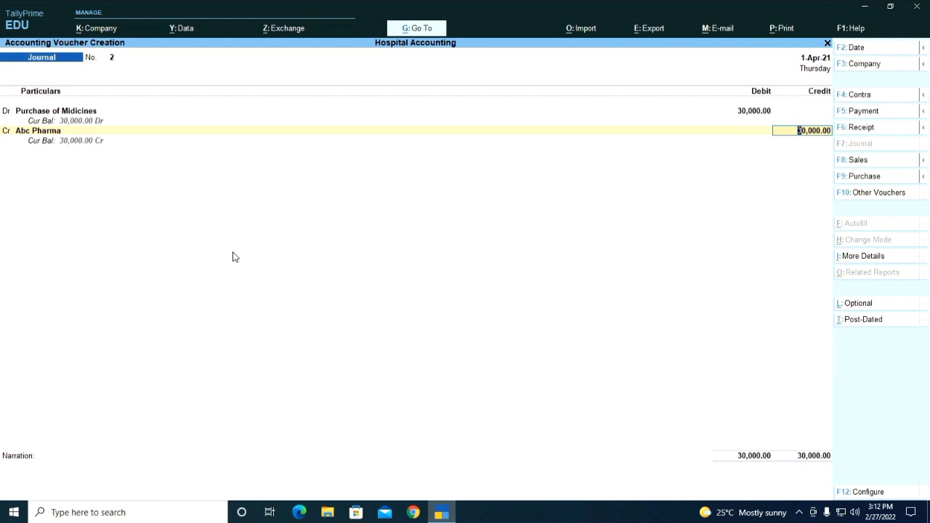
- Accept the 30,000 credit to Abc Pharma and save the second journal without a narration
{"action": "key", "text": "Return"}
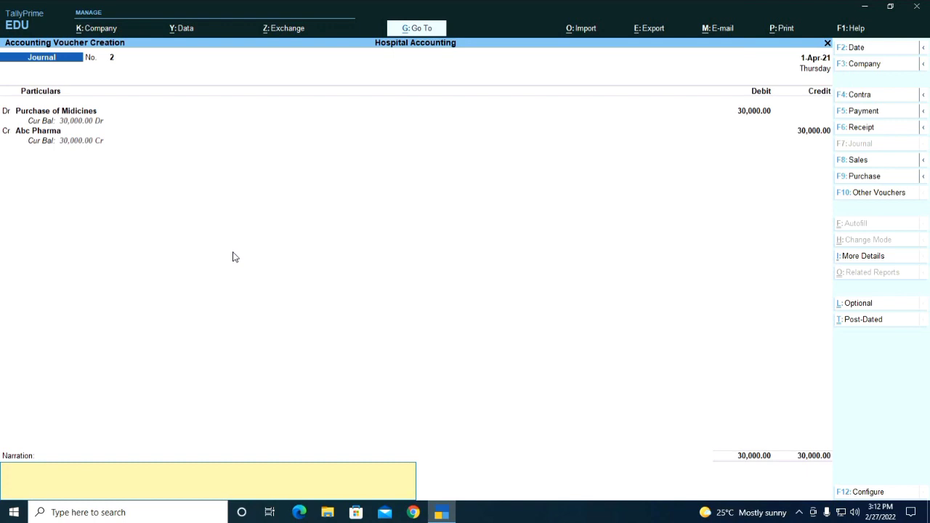
{"action": "key", "text": "Return"}
{"action": "key", "text": "Return"}
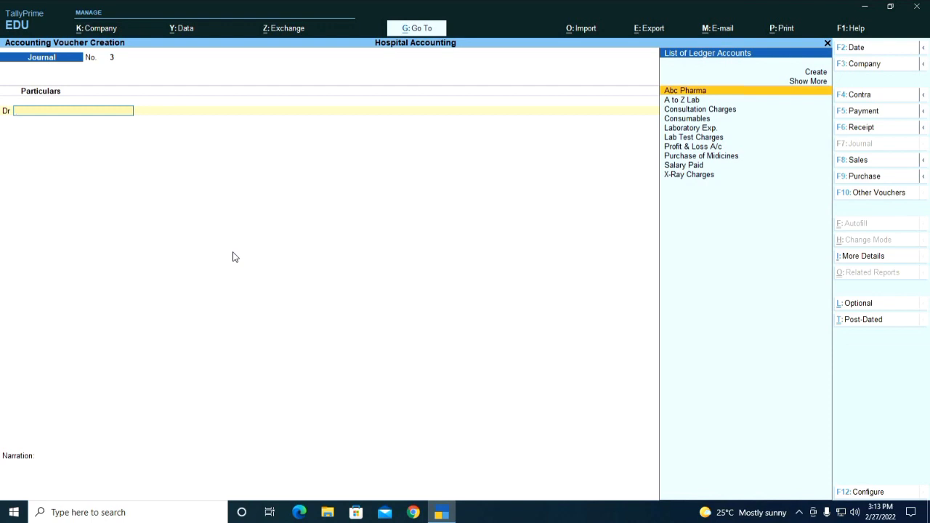
- In the third journal, create a Depreciation ledger under Indirect Expenses for the debit line
{"action": "key", "text": "alt+c"}
{"action": "type", "text": "Deprecia"}
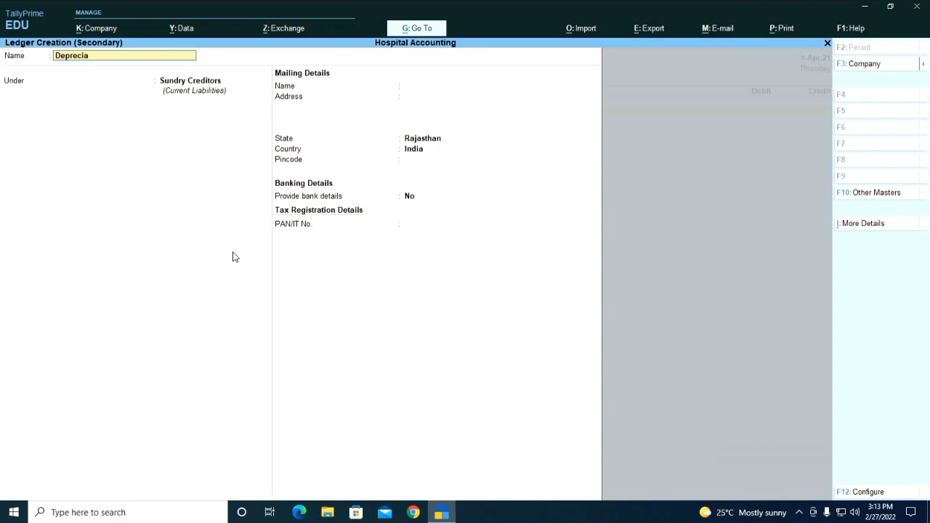
{"action": "type", "text": "tion"}
{"action": "key", "text": "Return"}
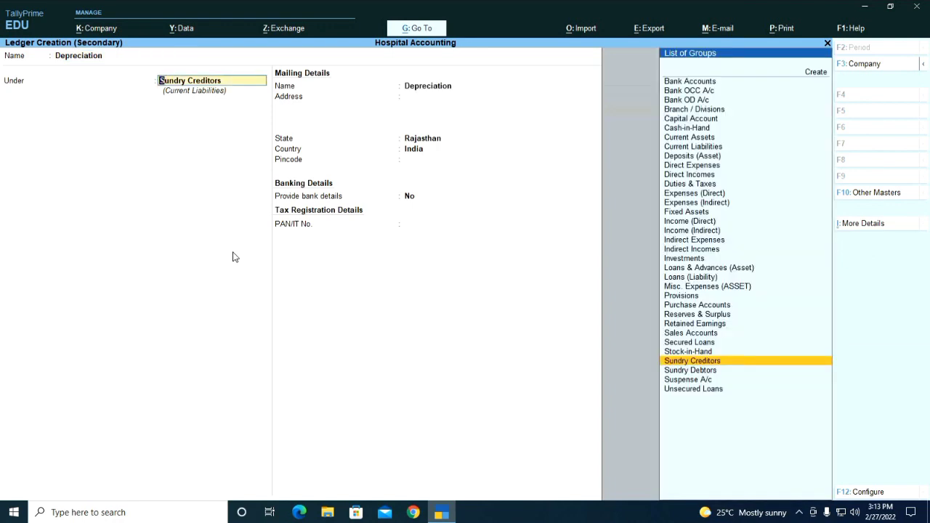
{"action": "type", "text": "Expe"}
{"action": "key", "text": "Down"}
{"action": "key", "text": "Return"}
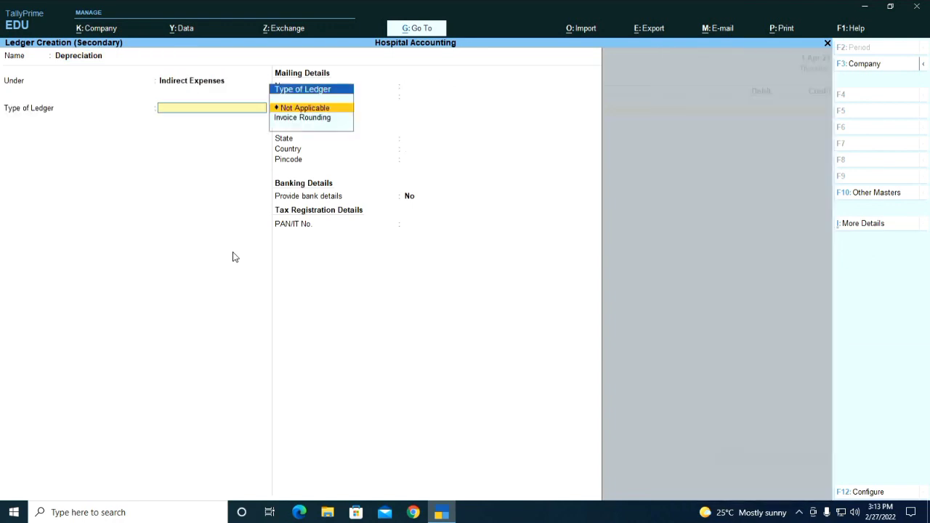
{"action": "key", "text": "ctrl+a"}
{"action": "key", "text": "Return"}
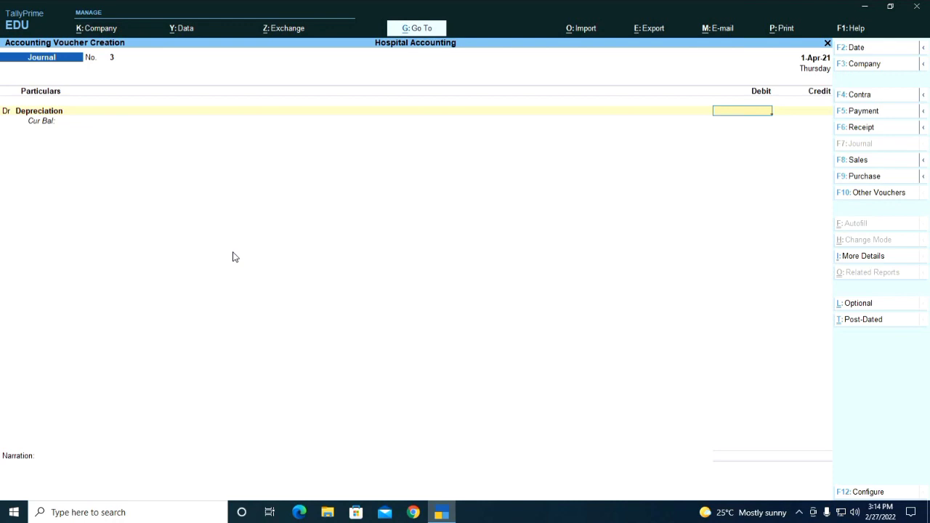
{"action": "type", "text": "300000"}
{"action": "key", "text": "Return"}
{"action": "key", "text": "Return"}
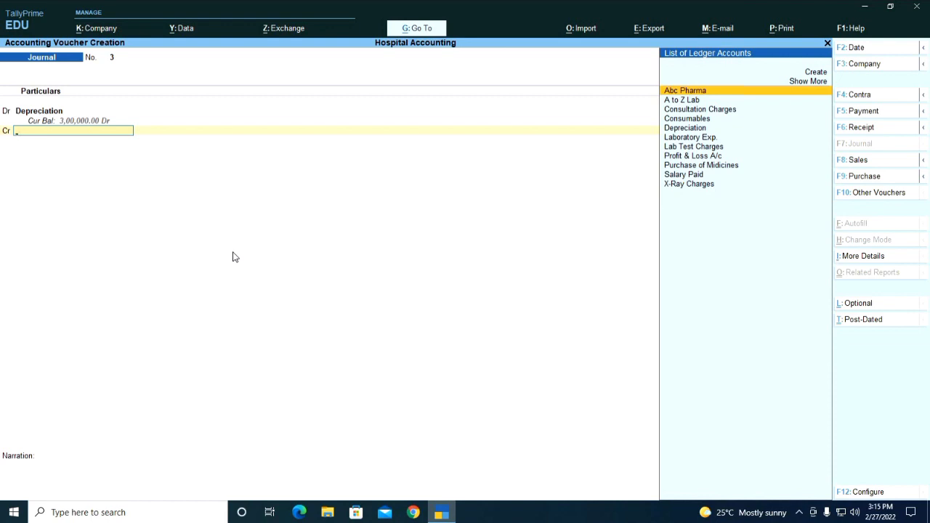
{"action": "key", "text": "Escape"}
{"action": "key", "text": "Escape"}
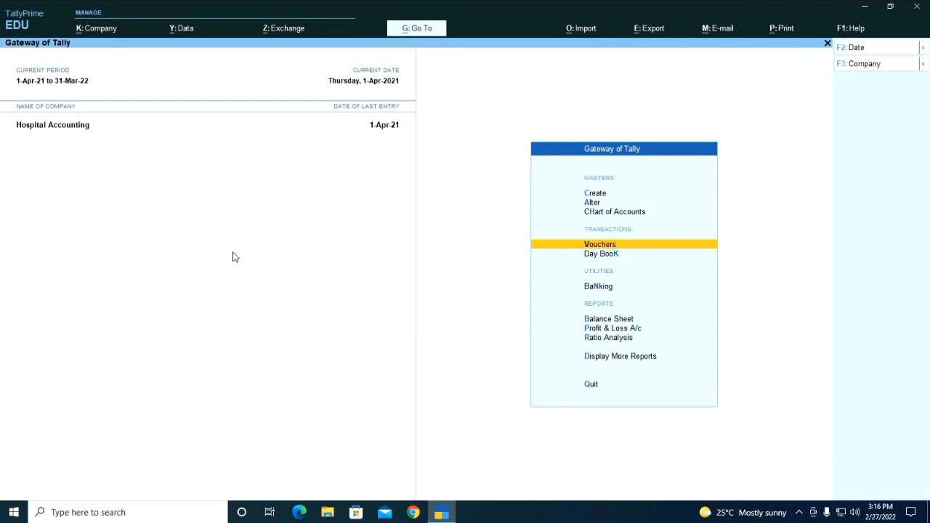
- Reopen voucher entry and create an Interest Paid ledger under Indirect Expenses for the journal's debit line
{"action": "key", "text": "Return"}
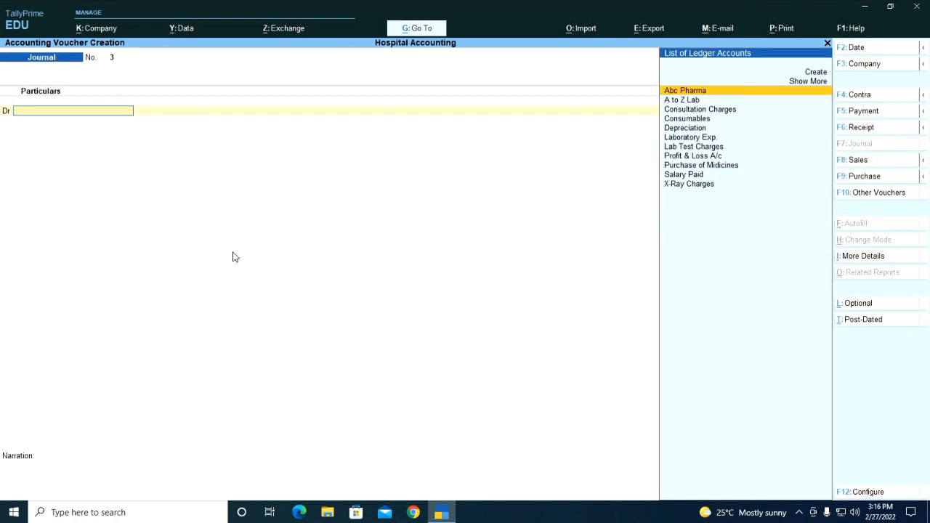
{"action": "key", "text": "alt+c"}
{"action": "type", "text": "Inter"}
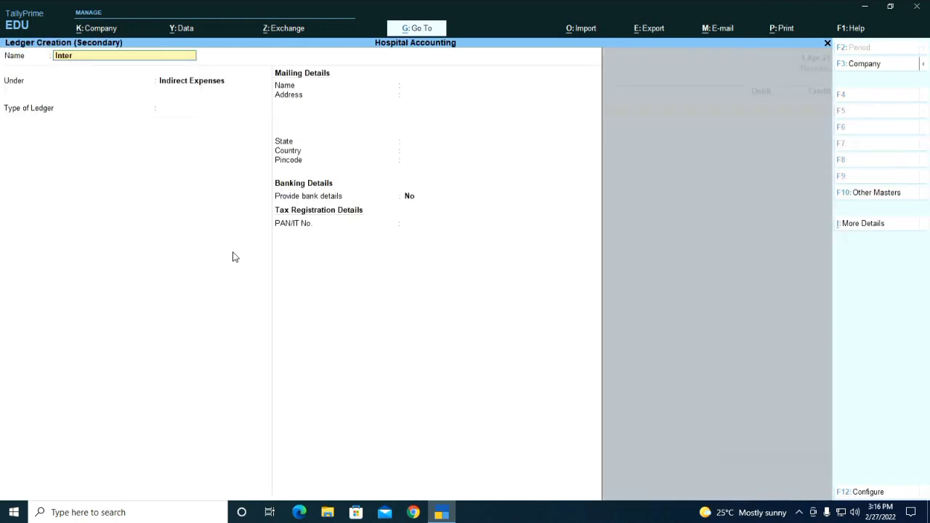
{"action": "type", "text": "est Paid"}
{"action": "key", "text": "Return"}
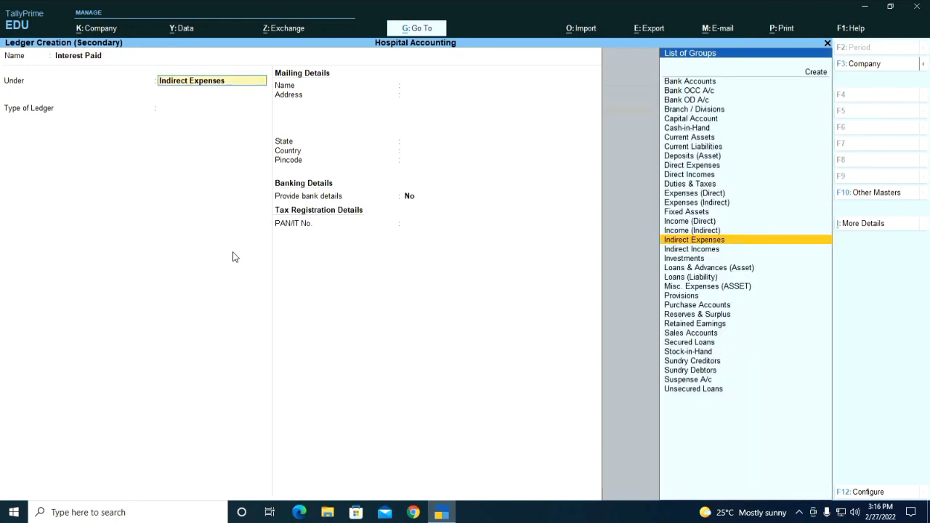
{"action": "key", "text": "Return"}
{"action": "key", "text": "ctrl+a"}
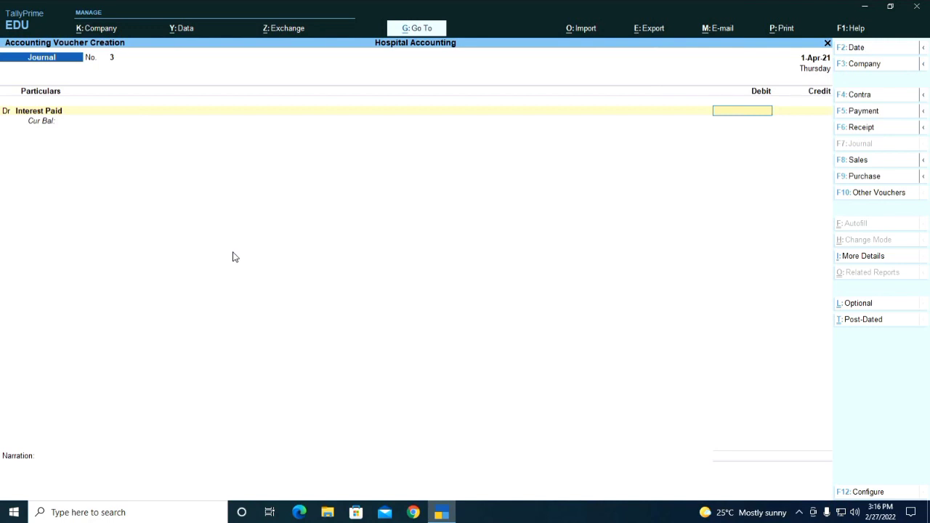
{"action": "type", "text": "2500000"}
{"action": "key", "text": "Return"}
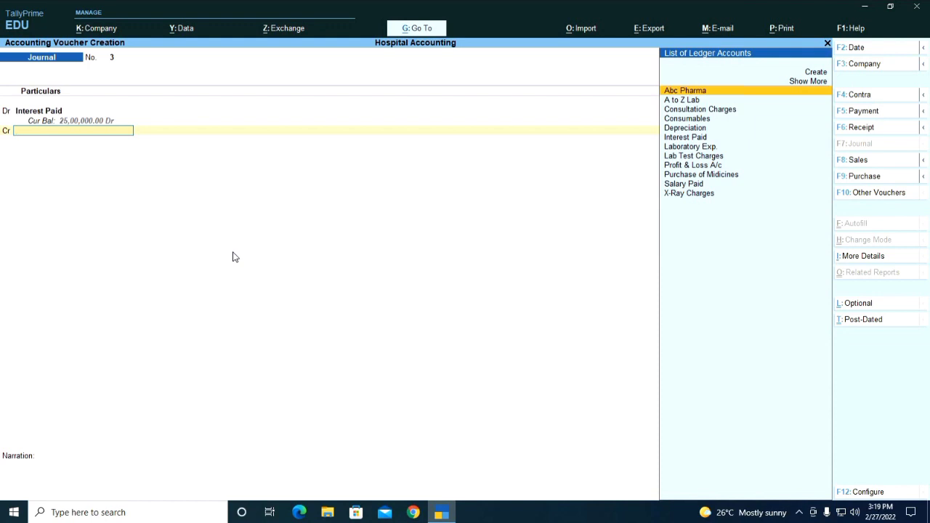
{"action": "key", "text": "Escape"}
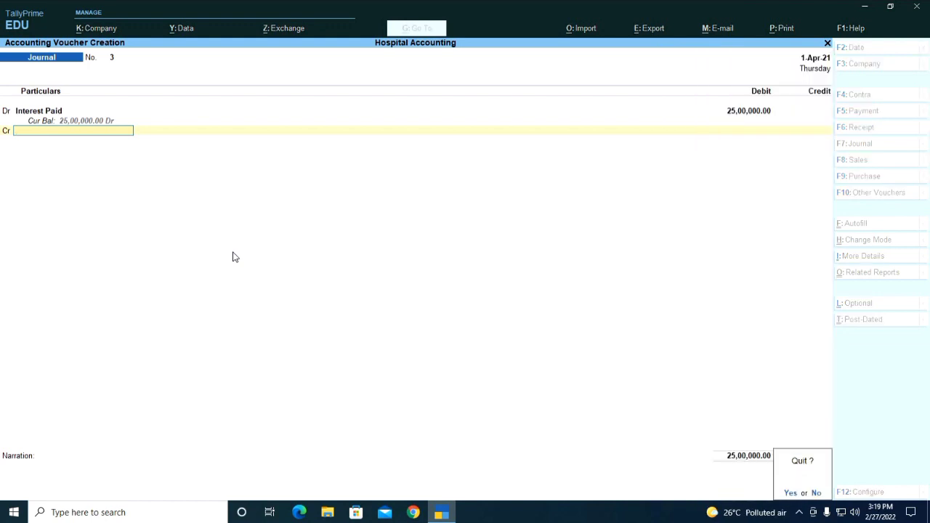
{"action": "key", "text": "y"}
{"action": "key", "text": "Escape"}
{"action": "key", "text": "n"}
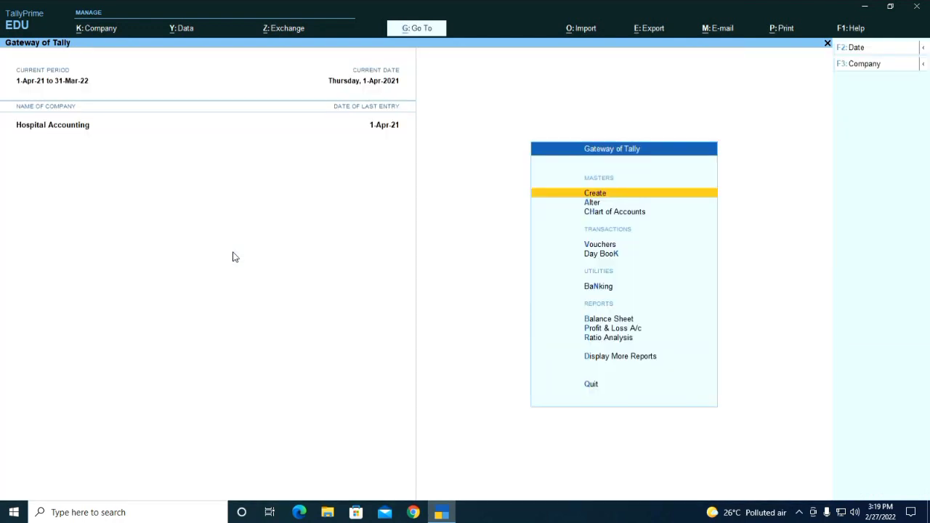